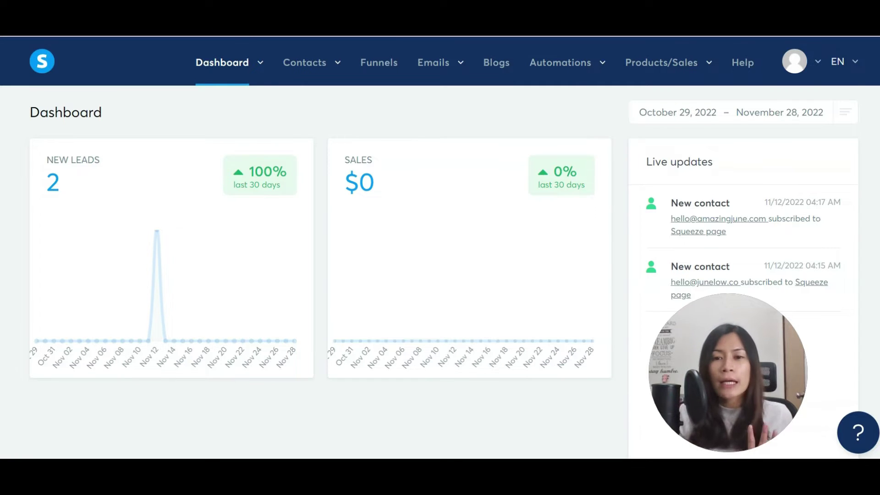
Open the Courses list showing the free Systeme.io tutorial course and Amazing Challenge.
{"action": "mouse_move", "coordinate": [691, 75]}
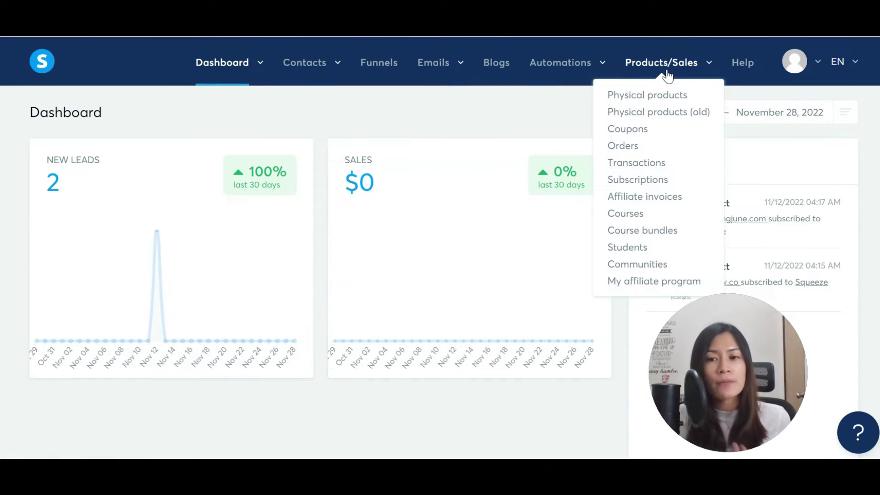
{"action": "left_click", "coordinate": [641, 213]}
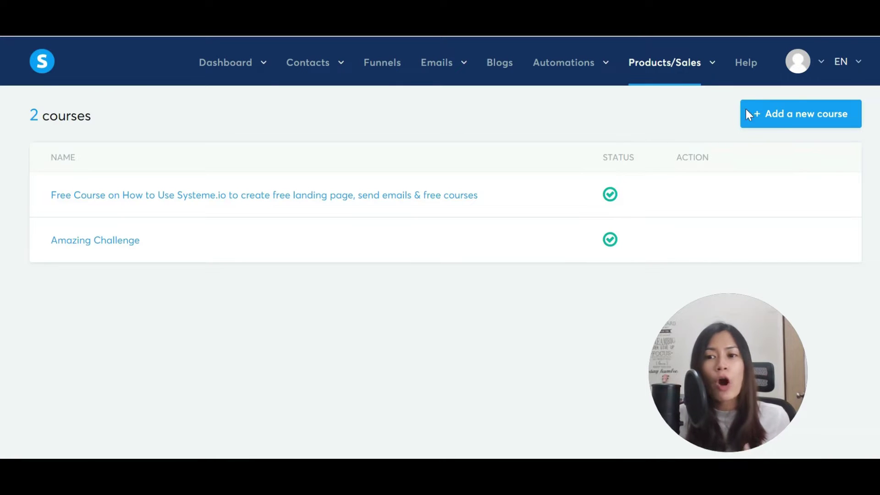
{"action": "mouse_move", "coordinate": [548, 214]}
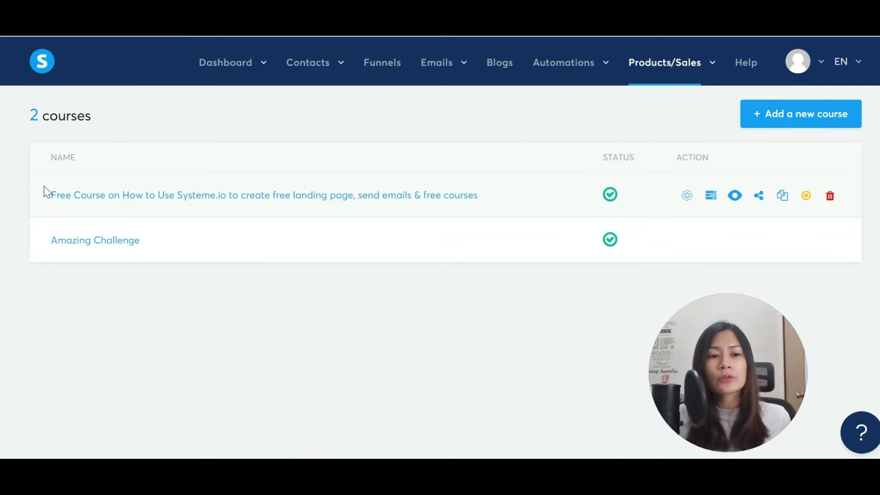
{"action": "mouse_move", "coordinate": [169, 236]}
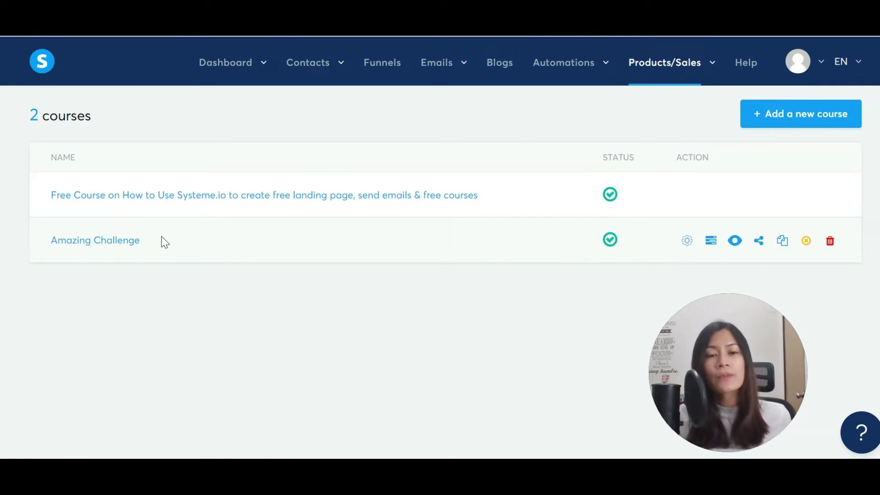
From Funnels, create a new Build an audience funnel named 'Free Course'.
{"action": "left_click", "coordinate": [369, 68]}
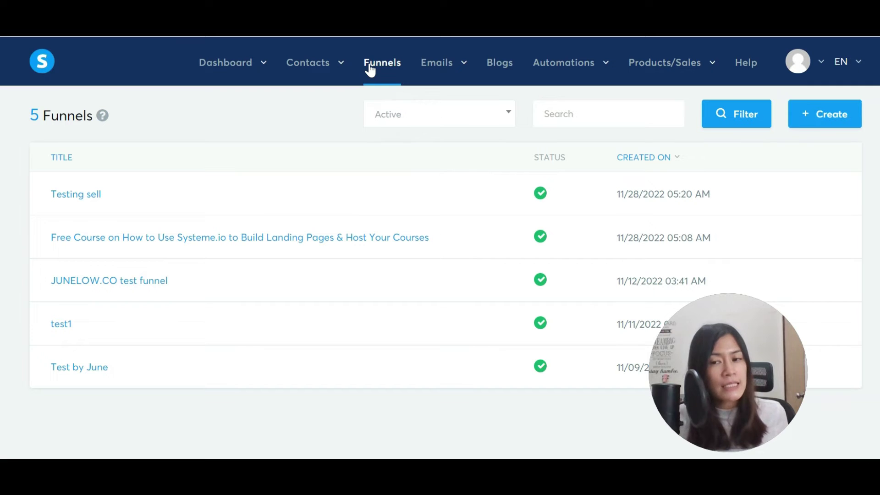
{"action": "left_click", "coordinate": [839, 118]}
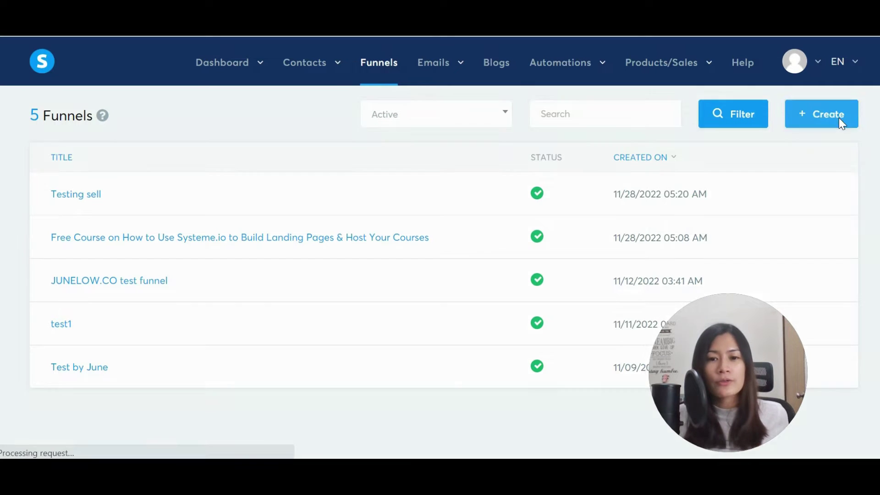
{"action": "scroll", "coordinate": [316, 300], "scroll_direction": "down", "scroll_amount": 3}
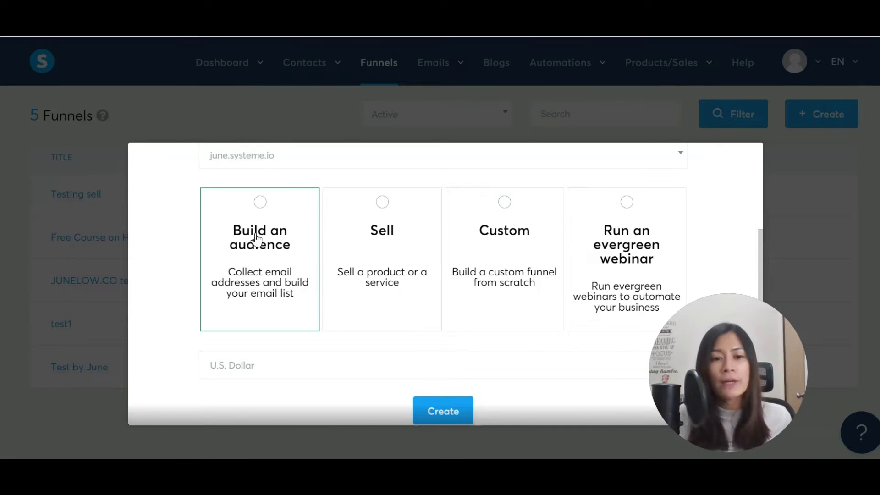
{"action": "left_click", "coordinate": [258, 230]}
{"action": "scroll", "coordinate": [258, 229], "scroll_direction": "up", "scroll_amount": 3}
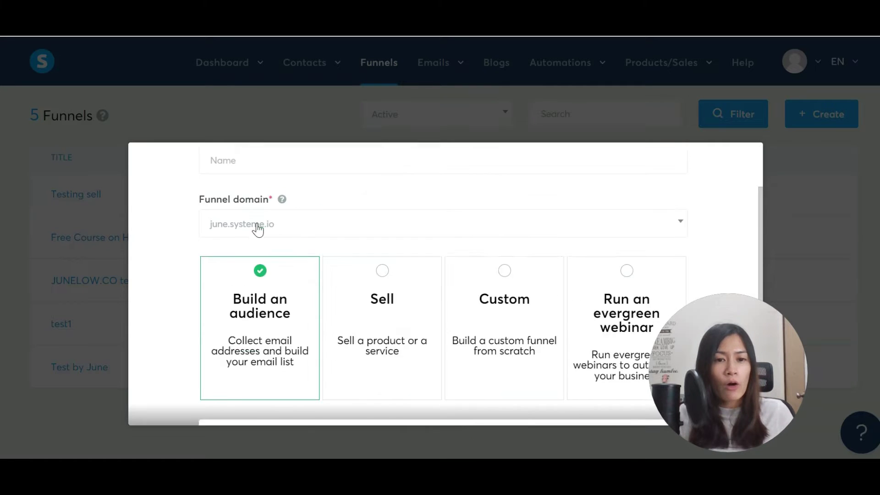
{"action": "left_click", "coordinate": [318, 241]}
{"action": "type", "text": "Free Courses"}
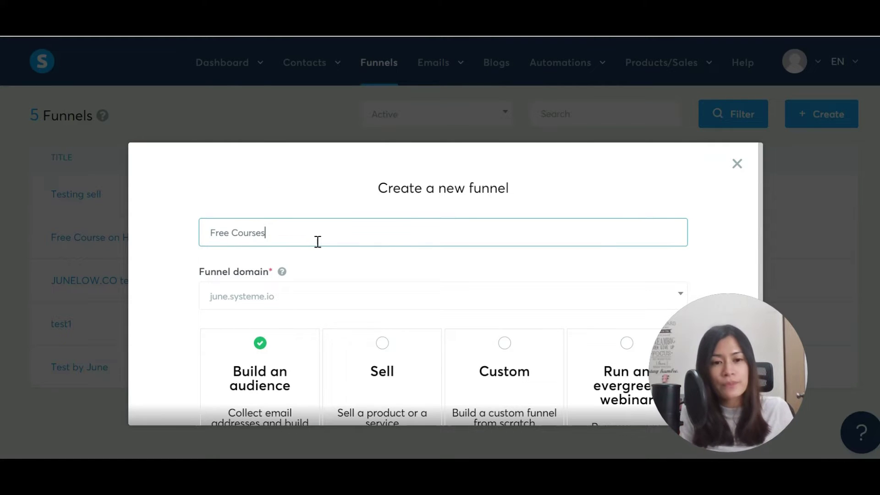
{"action": "key", "text": "BackSpace"}
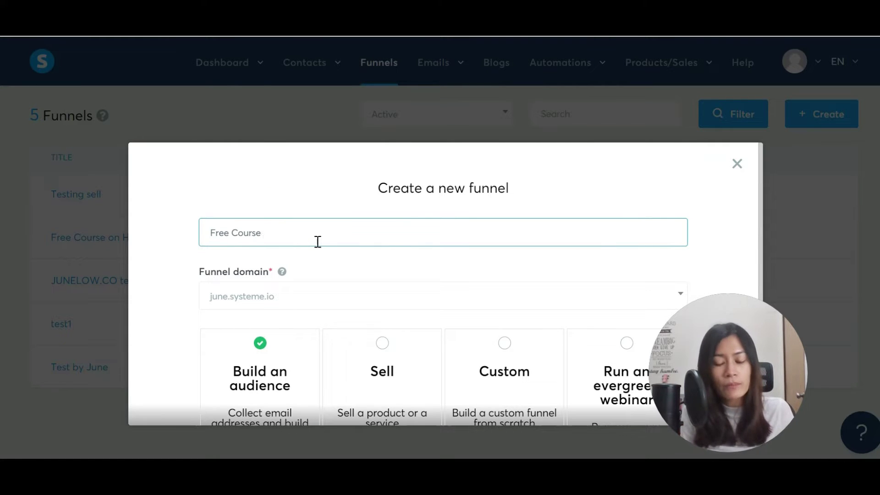
{"action": "scroll", "coordinate": [363, 240], "scroll_direction": "down", "scroll_amount": 3}
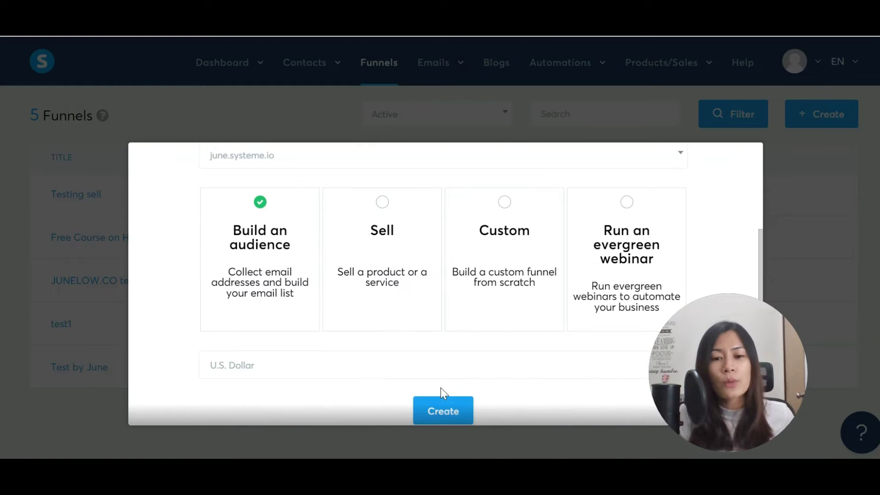
{"action": "mouse_move", "coordinate": [798, 377]}
{"action": "left_click_drag", "start_coordinate": [798, 376], "coordinate": [852, 369]}
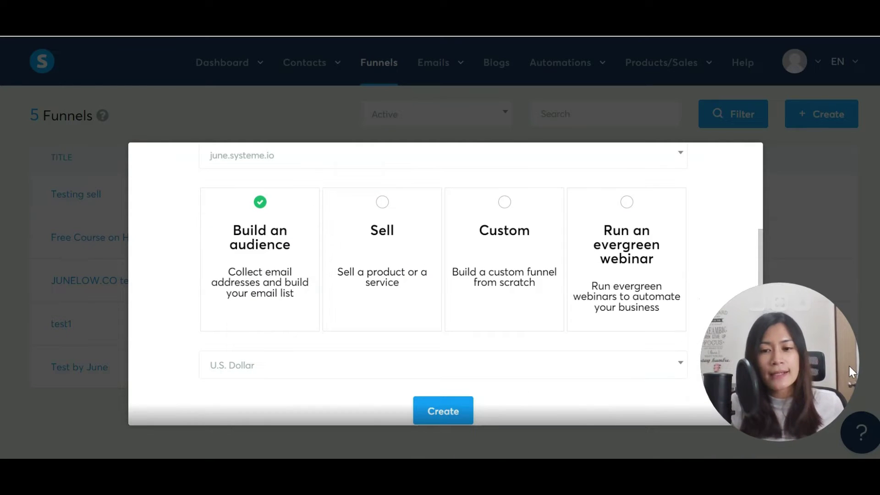
{"action": "left_click", "coordinate": [429, 415]}
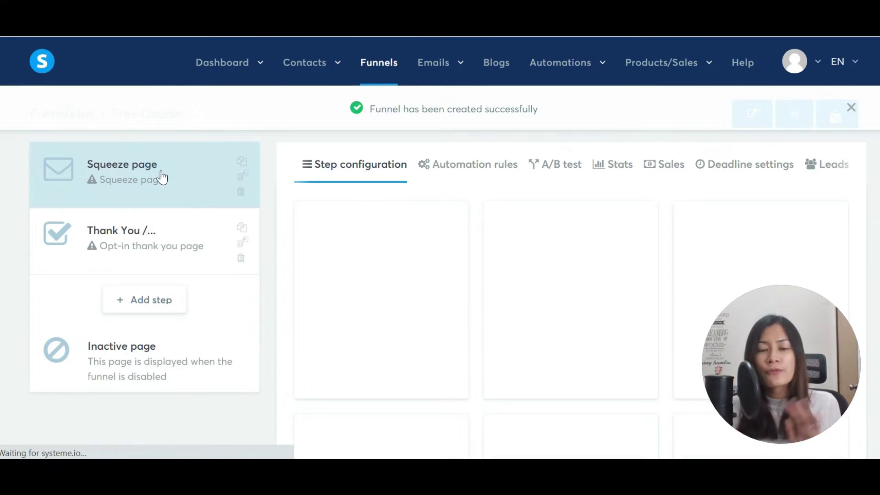
Apply the baby-sleep template to the squeeze page step.
{"action": "left_click_drag", "start_coordinate": [812, 329], "coordinate": [83, 402]}
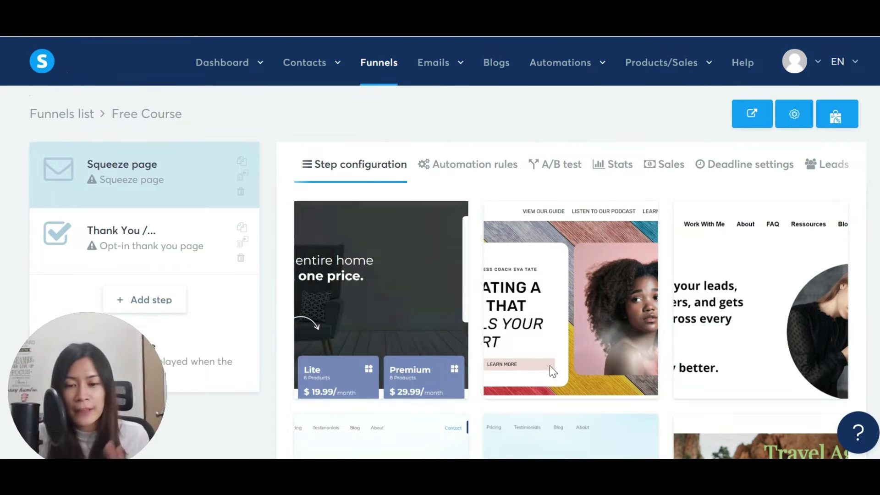
{"action": "scroll", "coordinate": [686, 368], "scroll_direction": "down", "scroll_amount": 8}
{"action": "scroll", "coordinate": [692, 368], "scroll_direction": "down", "scroll_amount": 12}
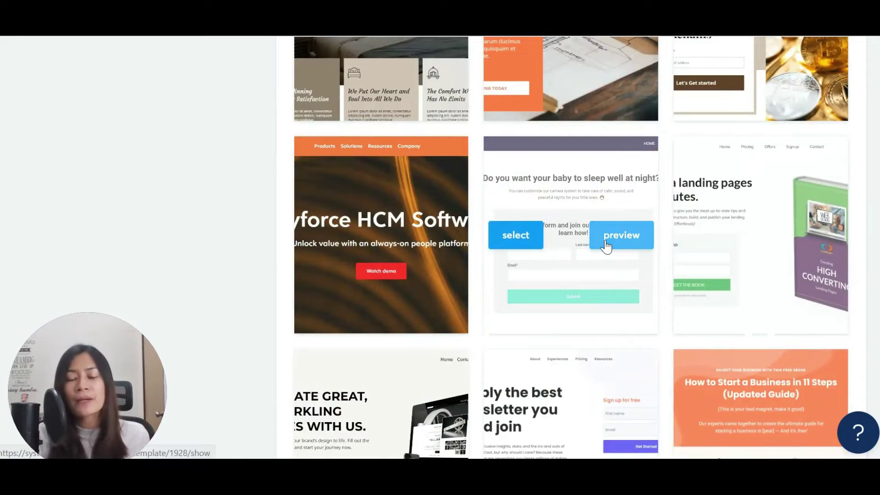
{"action": "left_click", "coordinate": [516, 246]}
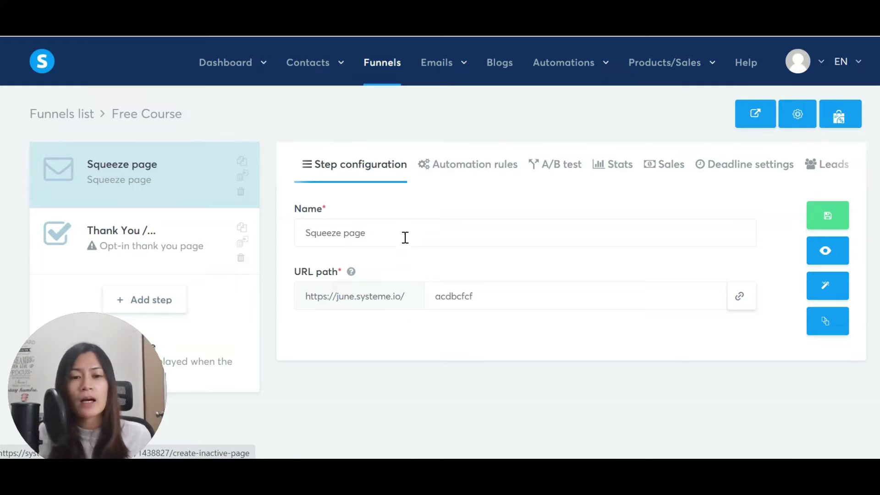
Rename the step 'Lead magnet' with URL path leadmagnet, save, and open it for editing.
{"action": "triple_click", "coordinate": [405, 237]}
{"action": "type", "text": "Lea"}
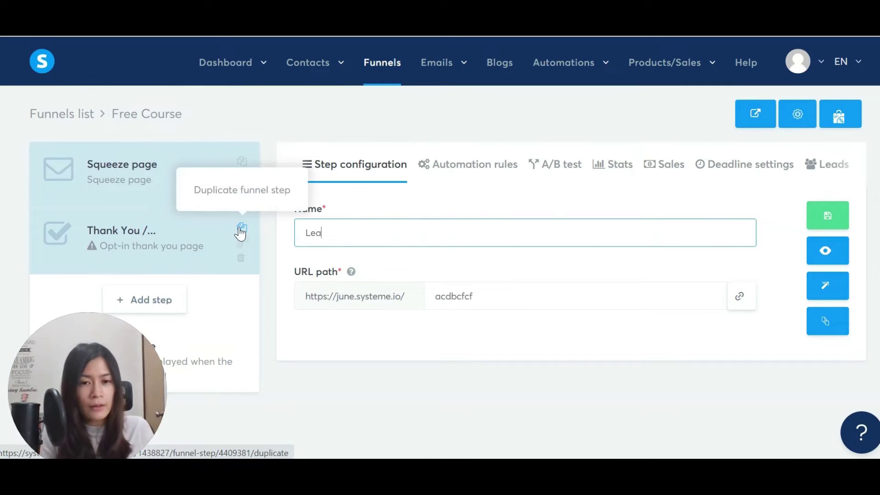
{"action": "type", "text": "d magnet"}
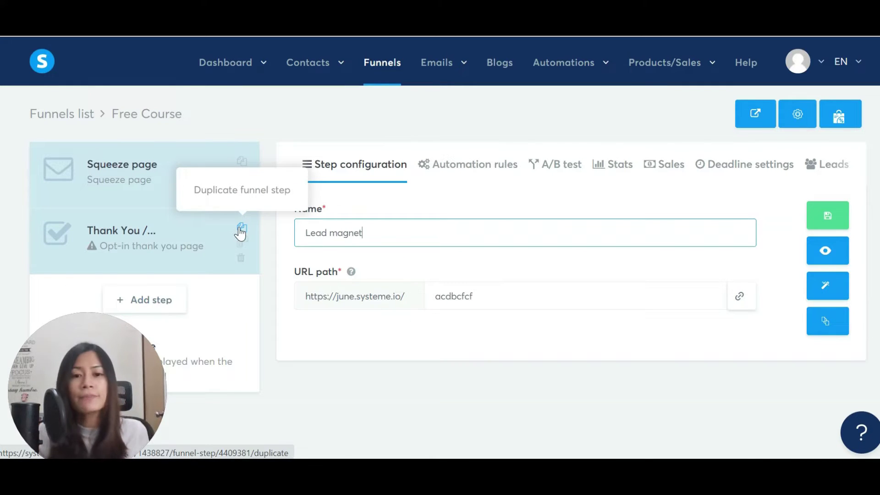
{"action": "key", "text": "Tab"}
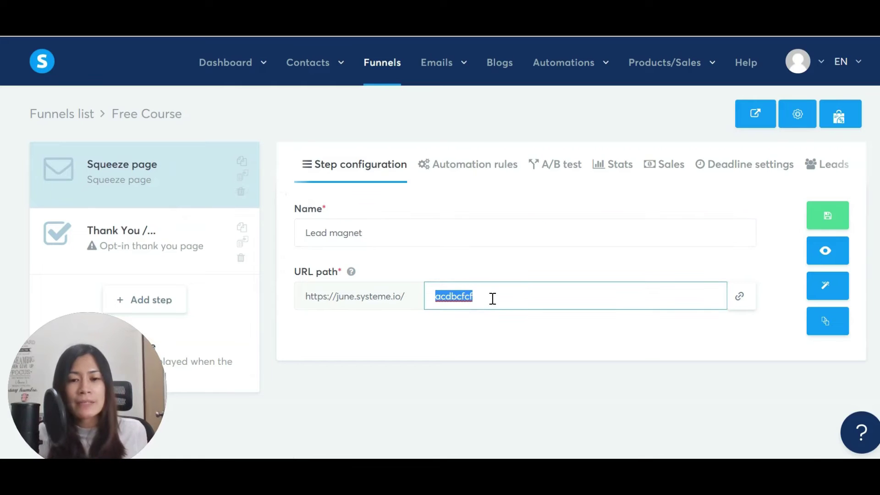
{"action": "type", "text": "fre"}
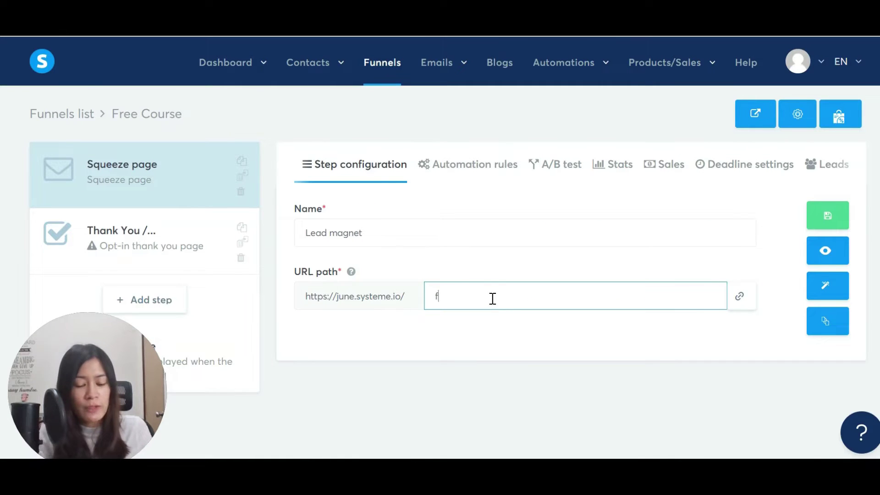
{"action": "key", "text": "BackSpace"}
{"action": "type", "text": "leadma"}
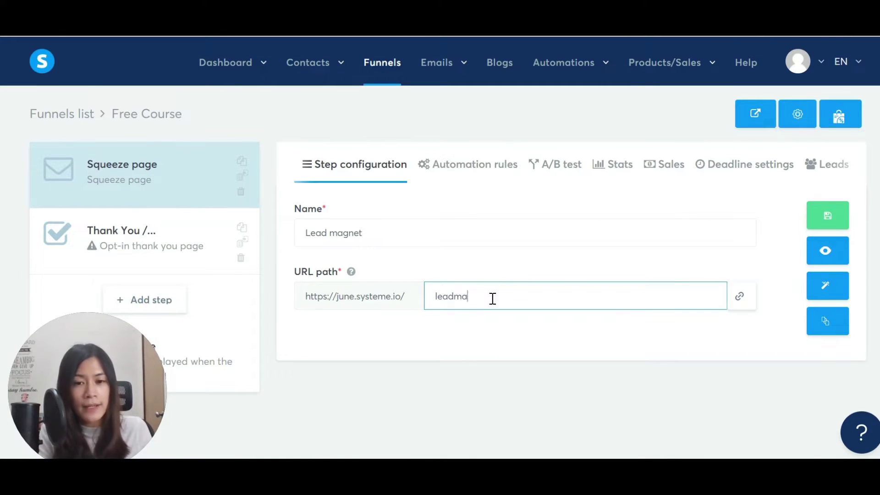
{"action": "type", "text": "ngnet"}
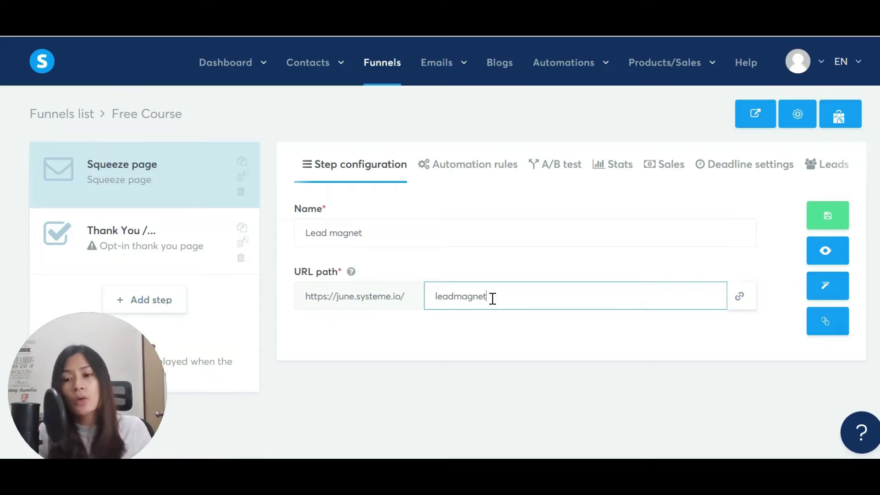
{"action": "left_click", "coordinate": [820, 225]}
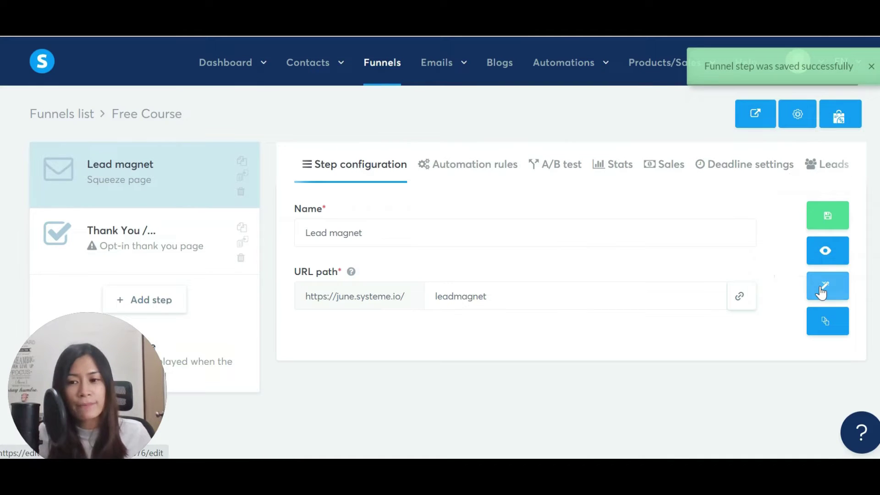
{"action": "left_click", "coordinate": [821, 289]}
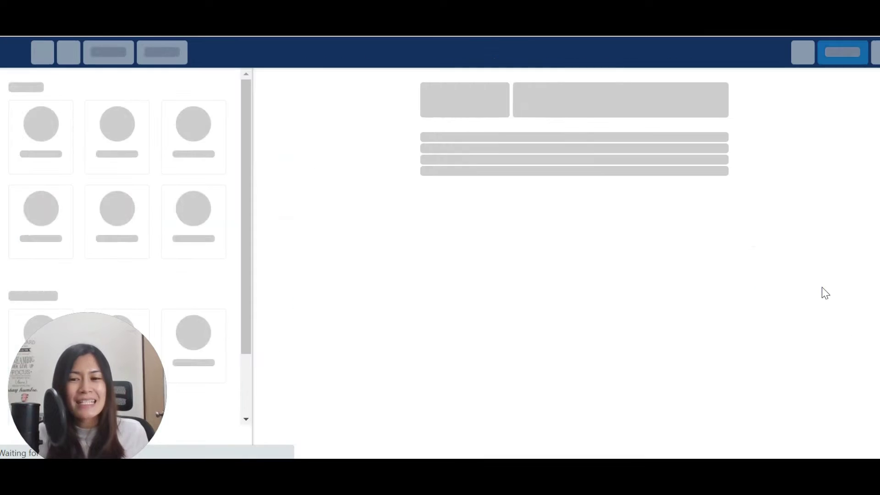
Add a Headline element and a Video element around the intro paragraph.
{"action": "mouse_move", "coordinate": [114, 379]}
{"action": "left_mouse_down"}
{"action": "mouse_move", "coordinate": [821, 367]}
{"action": "mouse_move", "coordinate": [788, 359]}
{"action": "left_mouse_up"}
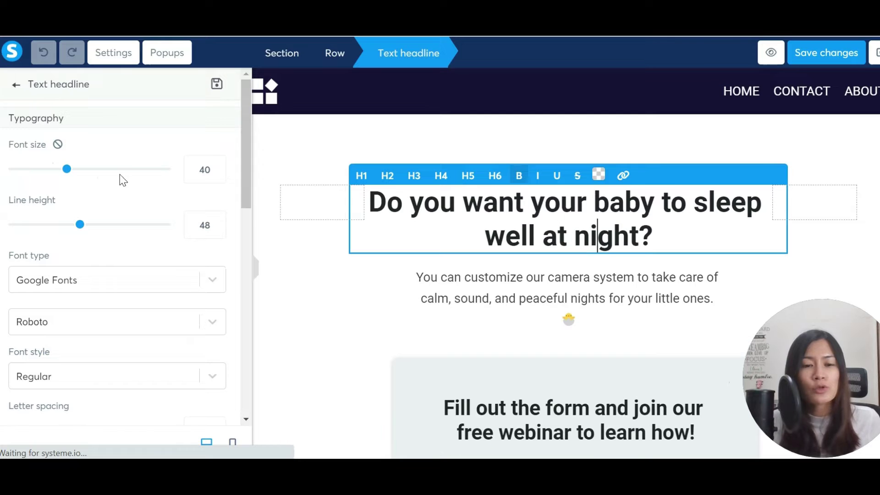
{"action": "left_click", "coordinate": [16, 84]}
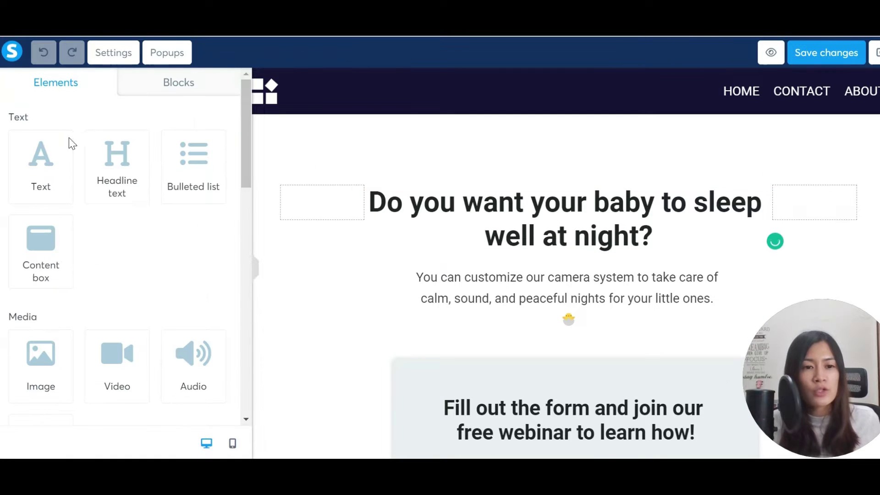
{"action": "left_click_drag", "start_coordinate": [117, 165], "coordinate": [528, 296]}
{"action": "scroll", "coordinate": [573, 284], "scroll_direction": "down", "scroll_amount": 3}
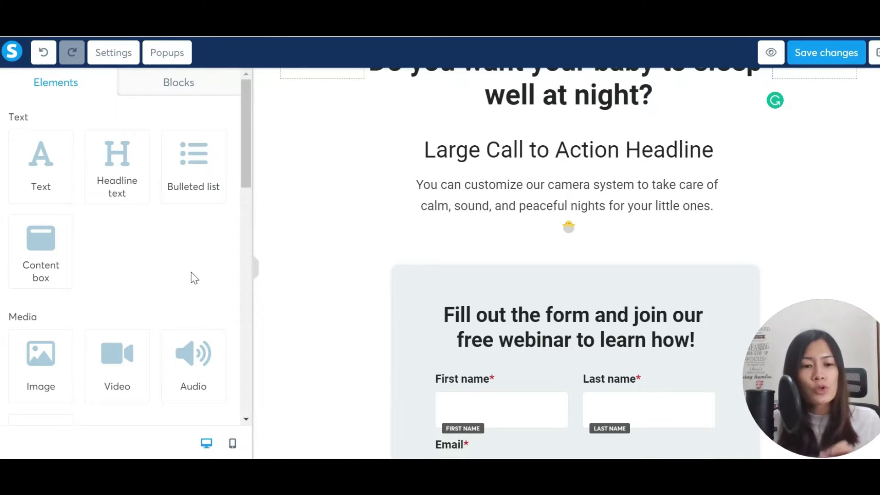
{"action": "left_click_drag", "start_coordinate": [103, 377], "coordinate": [561, 248]}
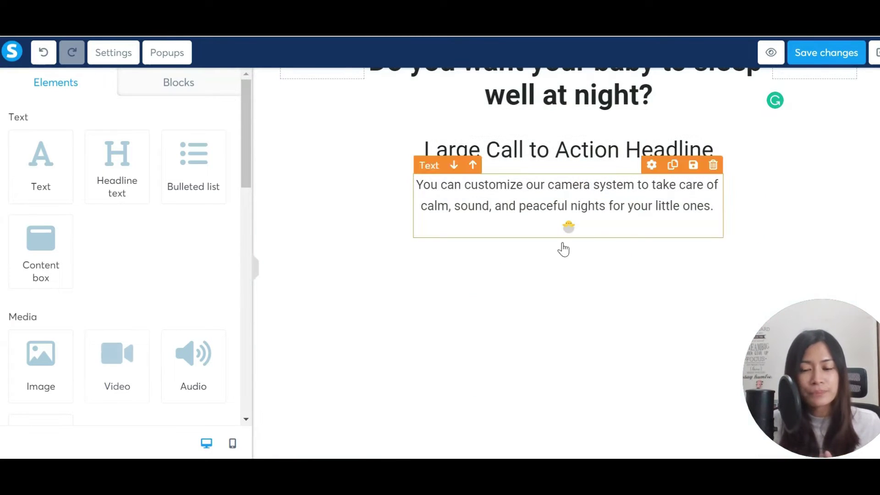
{"action": "scroll", "coordinate": [596, 284], "scroll_direction": "down", "scroll_amount": 3}
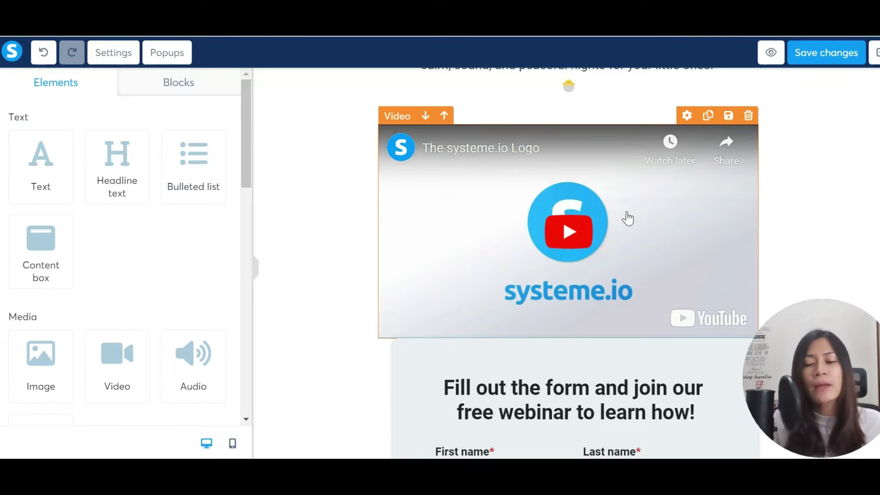
{"action": "scroll", "coordinate": [628, 219], "scroll_direction": "down", "scroll_amount": 2}
Retitle the opt-in form heading to 'Access the Course for Free now'.
{"action": "left_click", "coordinate": [605, 342]}
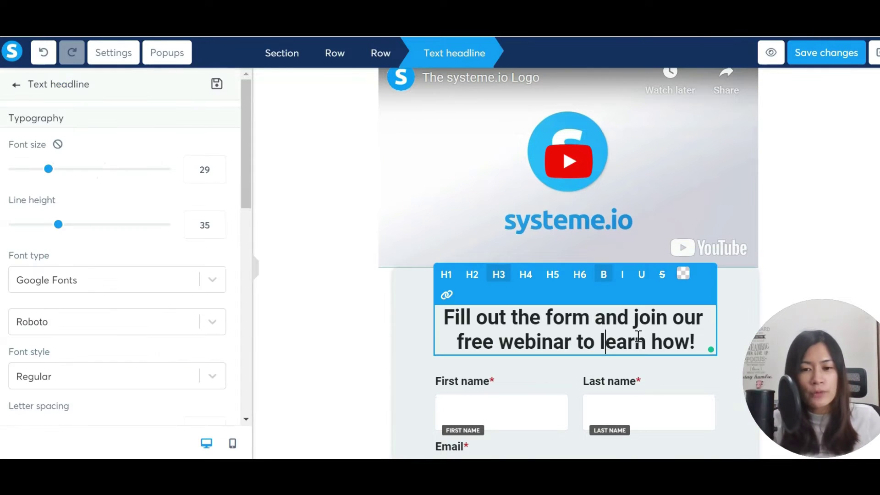
{"action": "triple_click", "coordinate": [638, 336]}
{"action": "type", "text": "Access"}
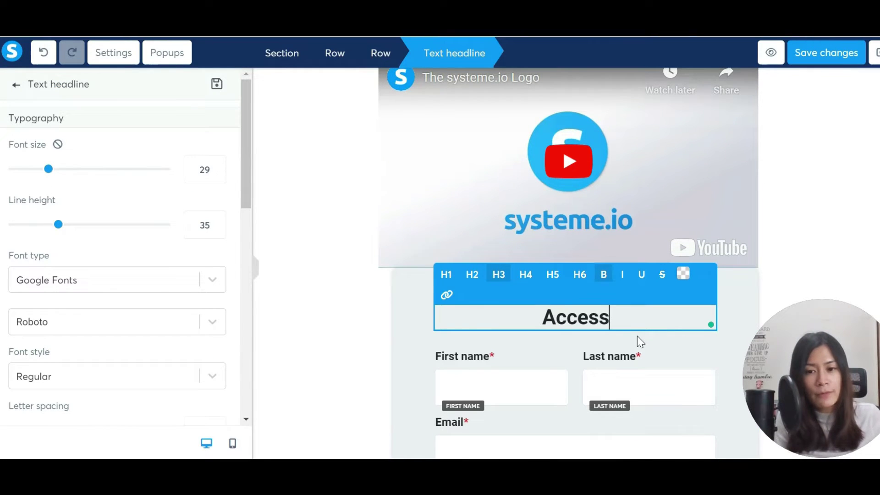
{"action": "type", "text": " the Course f"}
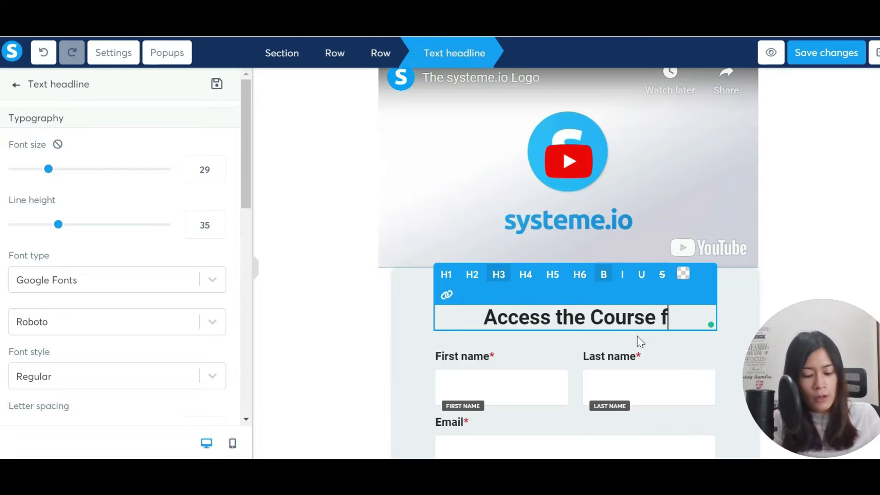
{"action": "type", "text": "or Free now"}
{"action": "scroll", "coordinate": [658, 330], "scroll_direction": "down", "scroll_amount": 3}
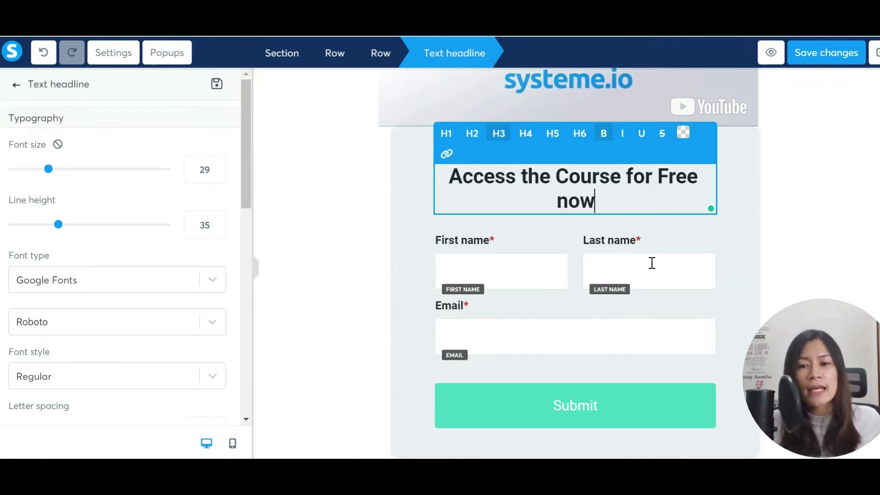
{"action": "left_click", "coordinate": [650, 262]}
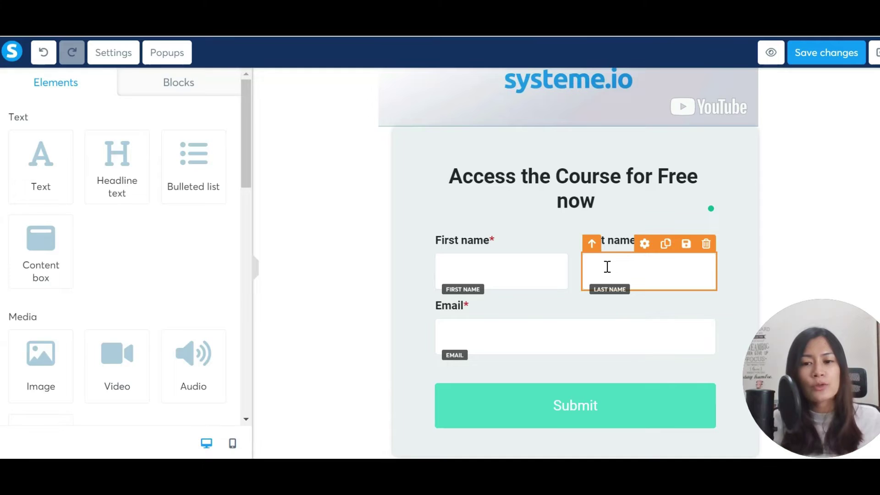
{"action": "left_click", "coordinate": [627, 261]}
{"action": "key", "text": "Escape"}
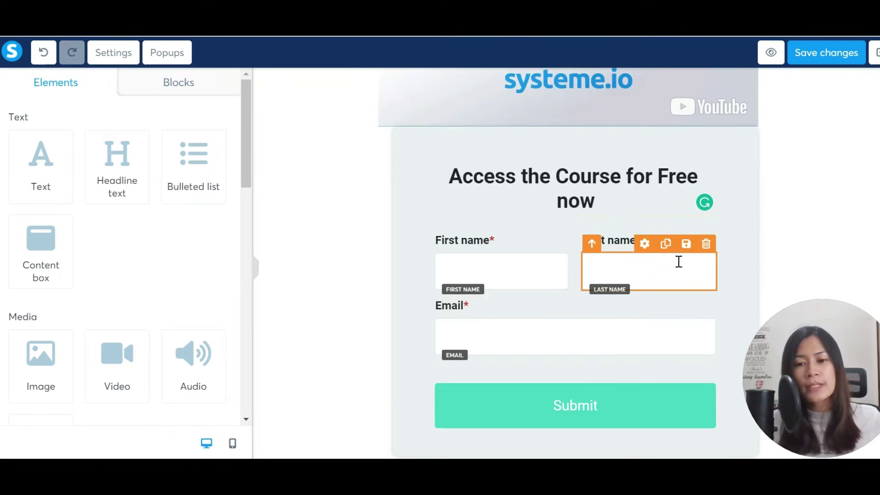
{"action": "scroll", "coordinate": [653, 323], "scroll_direction": "down", "scroll_amount": 3}
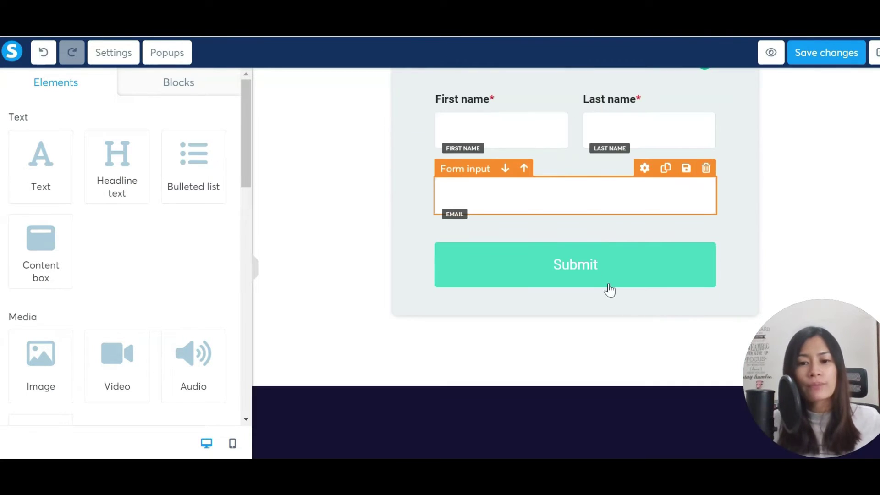
Set the Submit button's action to Send form.
{"action": "left_click", "coordinate": [592, 264]}
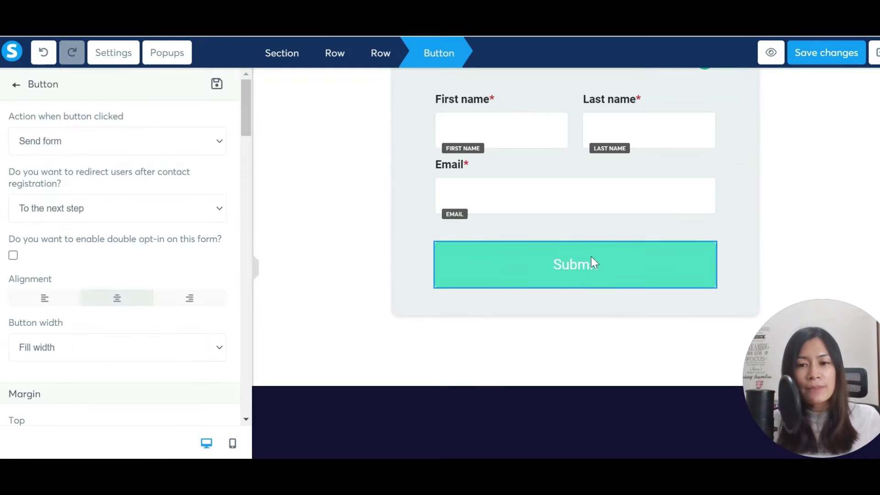
{"action": "left_click", "coordinate": [151, 144]}
{"action": "left_click", "coordinate": [151, 145]}
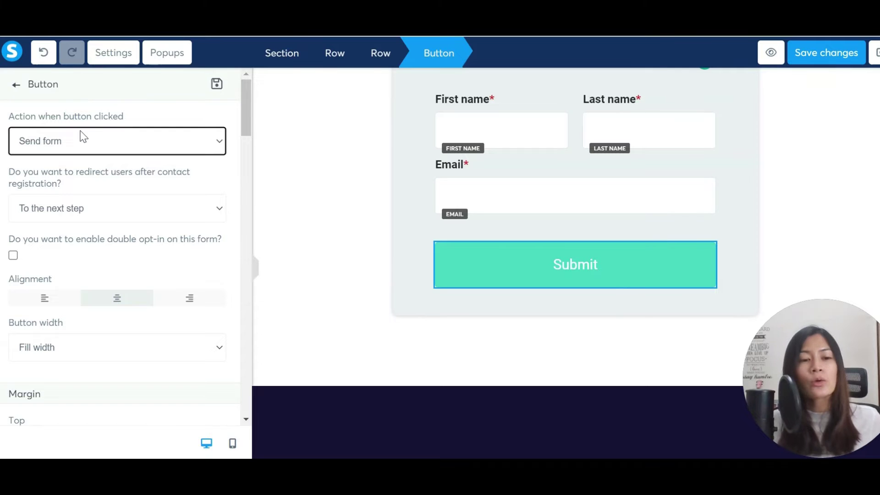
{"action": "left_click", "coordinate": [89, 146]}
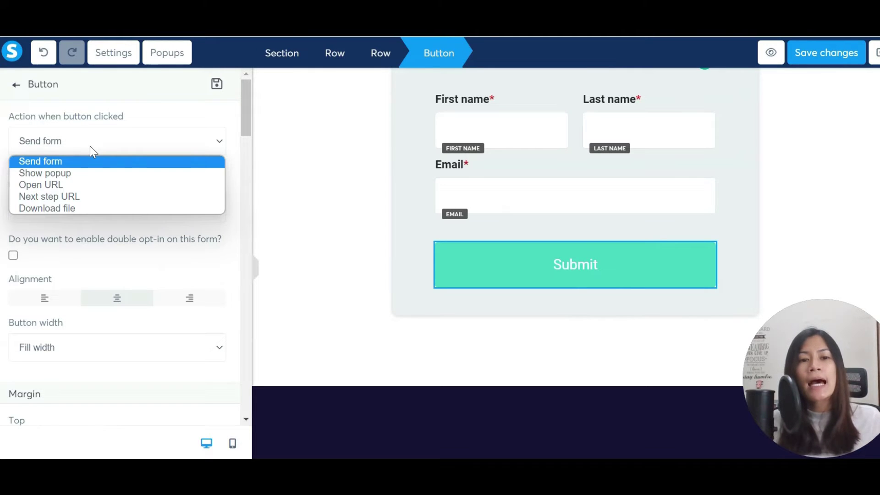
{"action": "left_click", "coordinate": [154, 160]}
{"action": "left_click", "coordinate": [273, 176]}
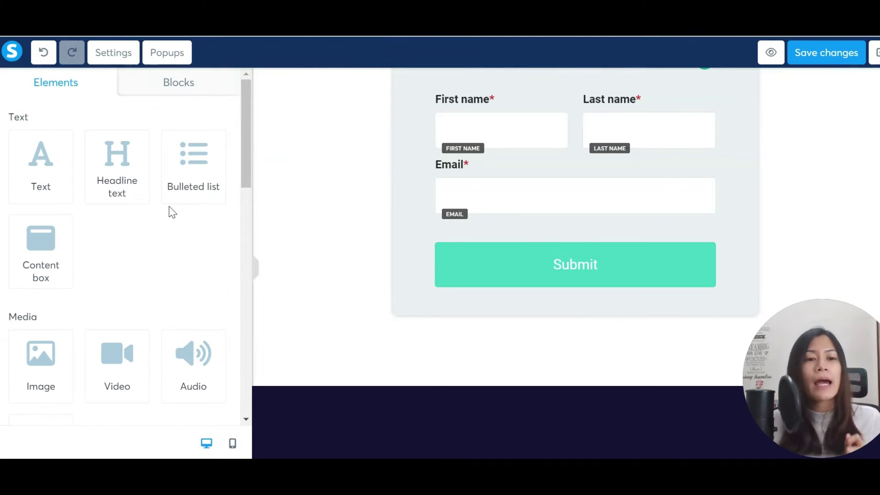
{"action": "left_click", "coordinate": [532, 308]}
{"action": "key", "text": "Escape"}
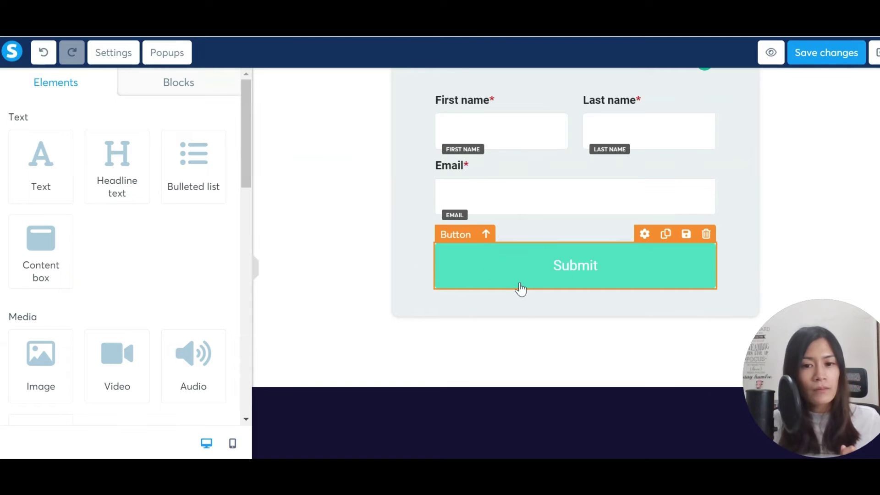
Redirect new contacts 'To the next step' after registering and save the squeeze page.
{"action": "left_click", "coordinate": [462, 263]}
{"action": "left_click", "coordinate": [108, 203]}
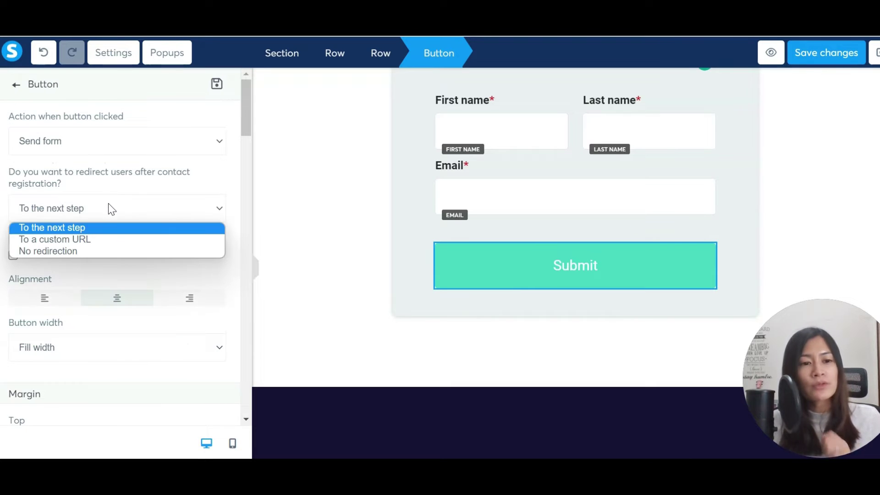
{"action": "left_click", "coordinate": [108, 226]}
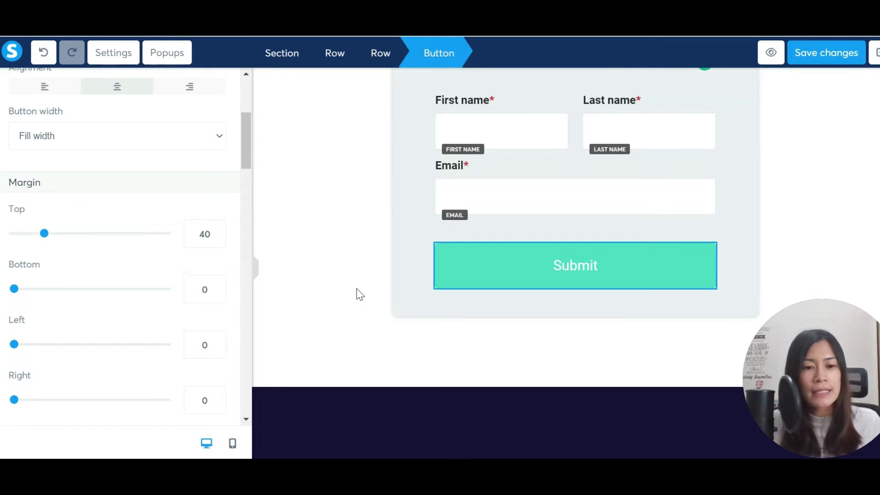
{"action": "left_click", "coordinate": [841, 56]}
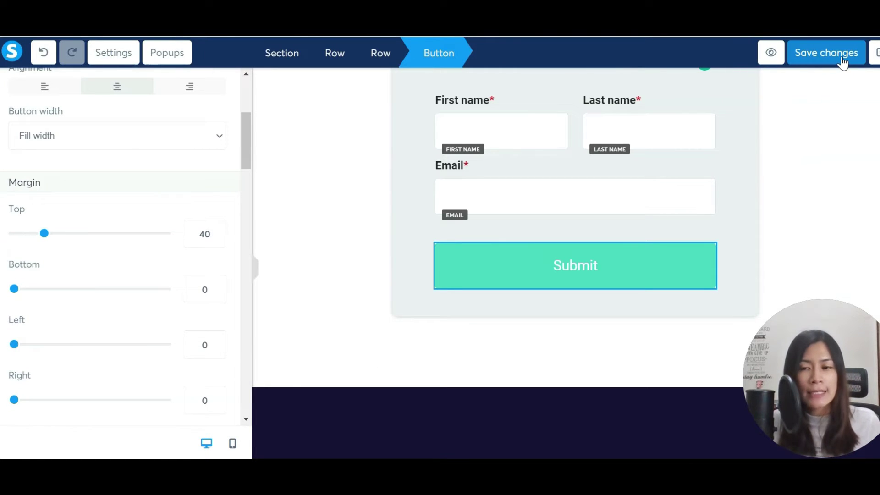
{"action": "left_click", "coordinate": [873, 64]}
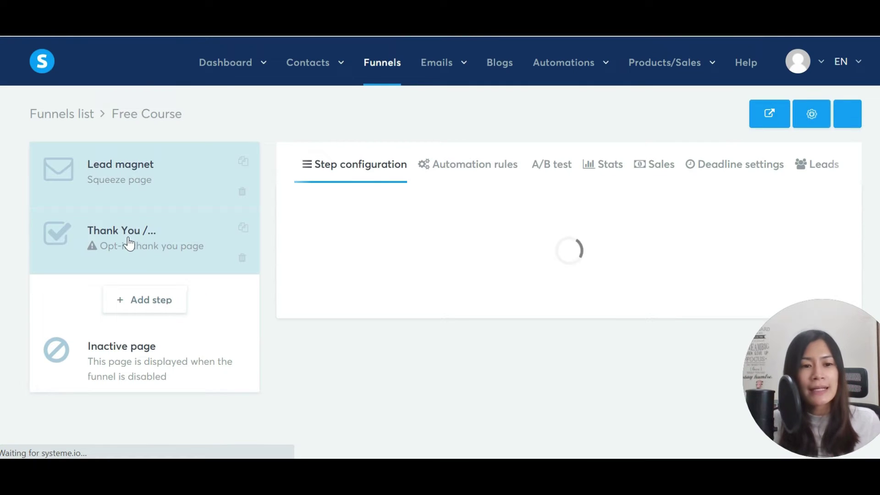
Choose the 'Thanks!' template for the funnel's Thank You step.
{"action": "left_click", "coordinate": [128, 245]}
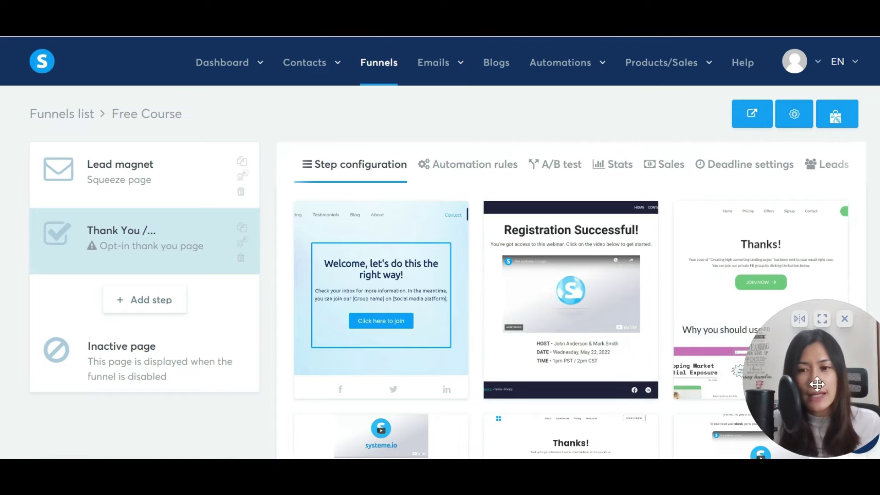
{"action": "scroll", "coordinate": [544, 281], "scroll_direction": "down", "scroll_amount": 5}
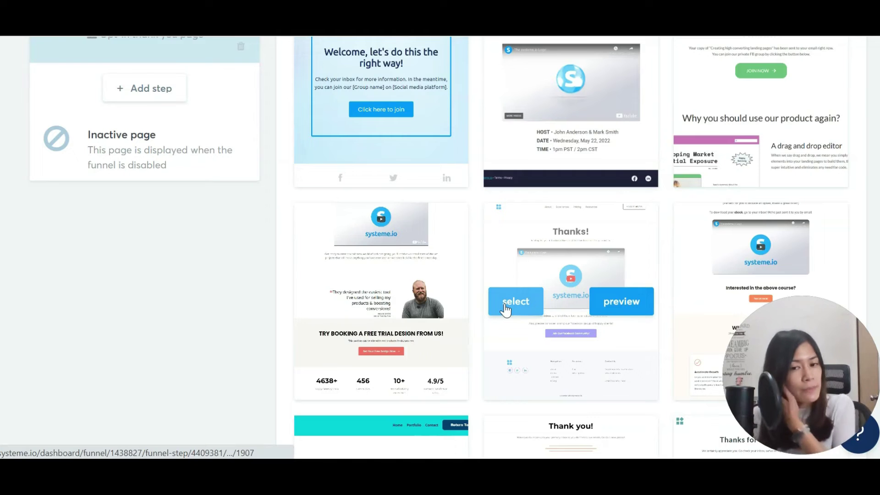
{"action": "left_click", "coordinate": [505, 306]}
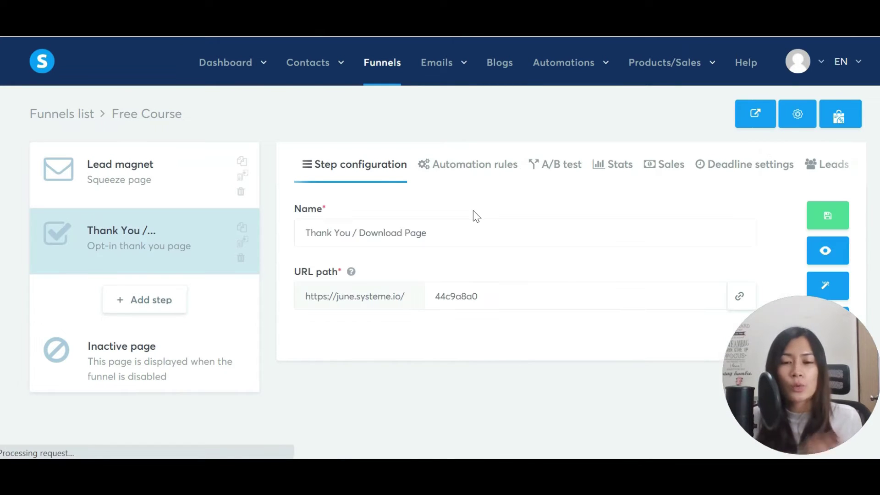
{"action": "left_click", "coordinate": [505, 239]}
Set the Thank You step's URL path to thankyou, save, and open the page for editing.
{"action": "left_click", "coordinate": [494, 302]}
{"action": "key", "text": "ctrl+a"}
{"action": "type", "text": "thankyou"}
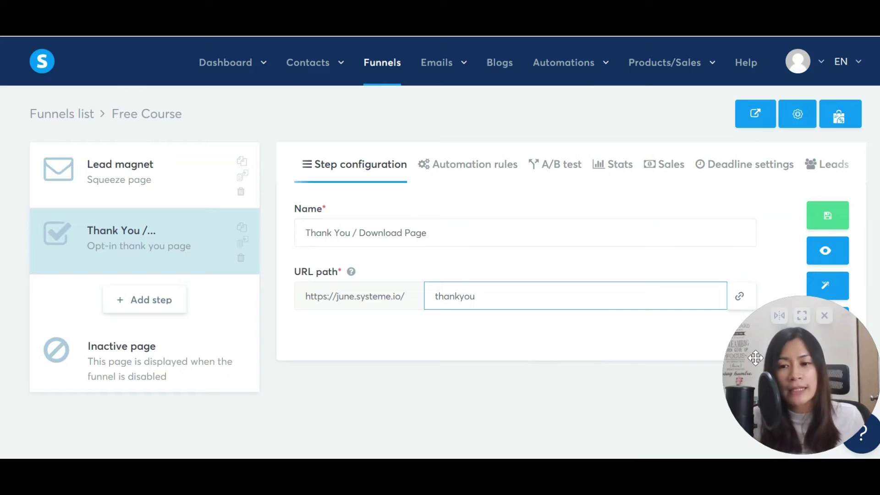
{"action": "left_click", "coordinate": [529, 354]}
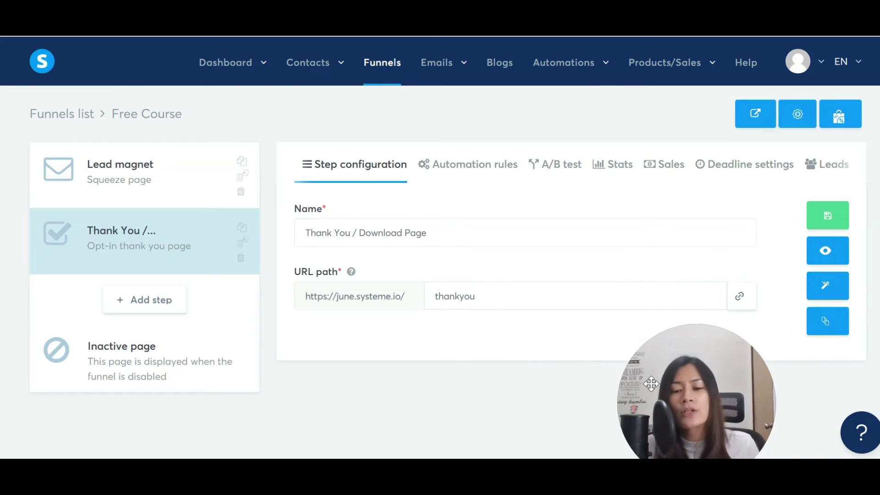
{"action": "left_click", "coordinate": [825, 224]}
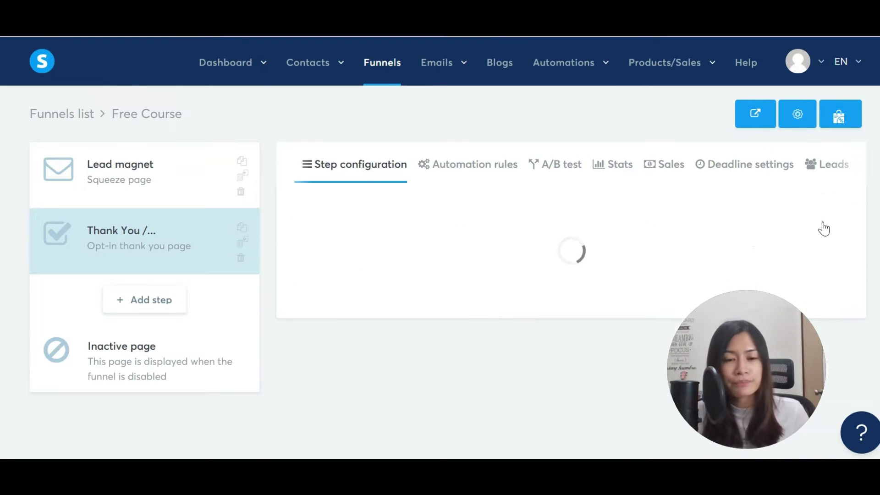
{"action": "left_click", "coordinate": [828, 293]}
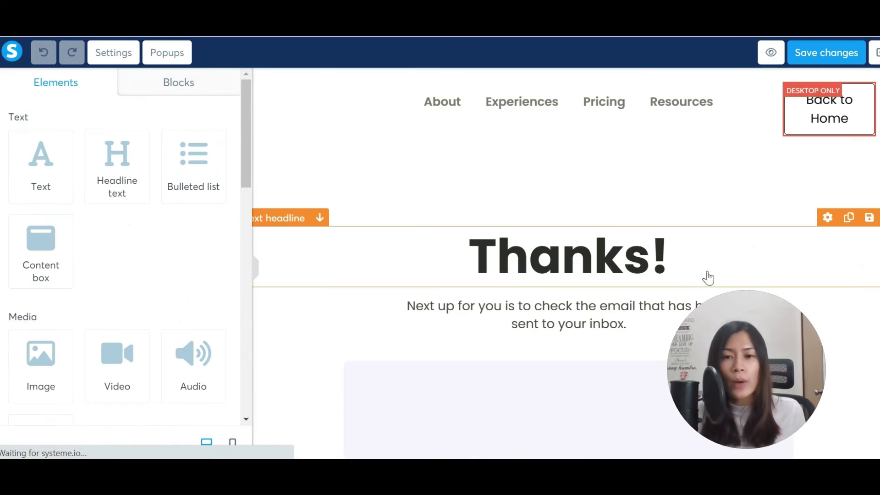
Change the 'Thanks!' headline to 'Next Step'.
{"action": "left_click_drag", "start_coordinate": [683, 326], "coordinate": [696, 304]}
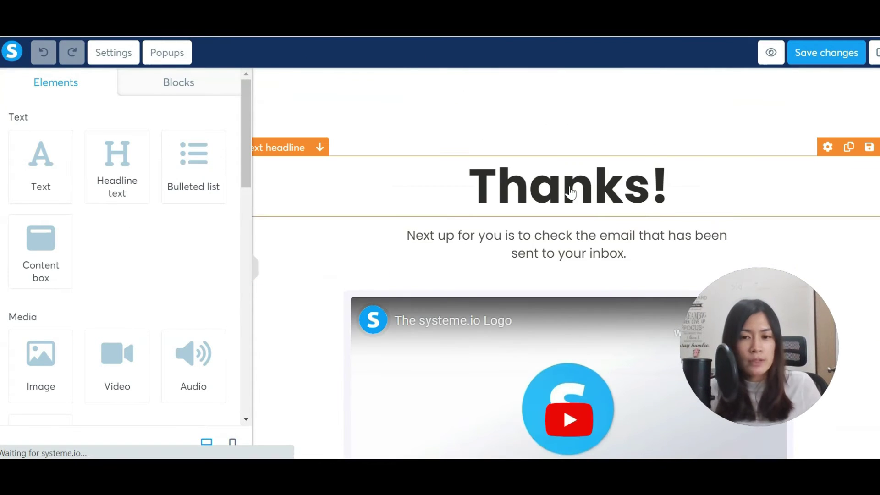
{"action": "double_click", "coordinate": [625, 193]}
{"action": "left_click", "coordinate": [623, 192]}
{"action": "left_click_drag", "start_coordinate": [665, 192], "coordinate": [452, 183]}
{"action": "type", "text": "Nexgt St"}
{"action": "key", "text": "BackSpace"}
{"action": "key", "text": "BackSpace"}
{"action": "key", "text": "BackSpace"}
{"action": "key", "text": "BackSpace"}
{"action": "key", "text": "BackSpace"}
{"action": "type", "text": "t Step"}
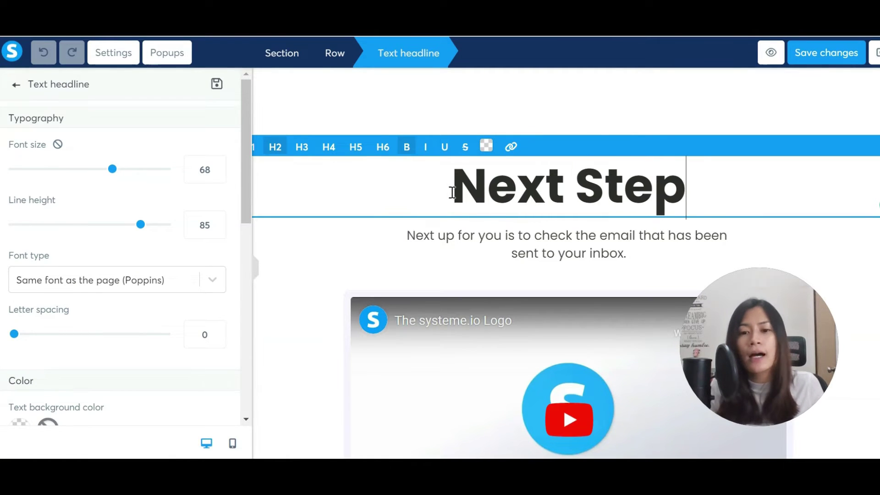
Replace the paragraph with "I've just emailed you your login credentials.".
{"action": "left_click", "coordinate": [489, 236]}
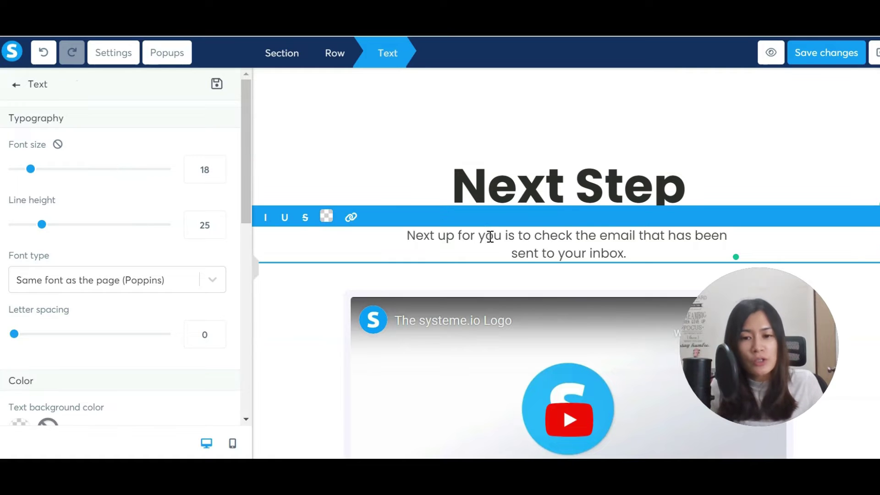
{"action": "key", "text": "ctrl+a"}
{"action": "type", "text": "Check out "}
{"action": "type", "text": "your"}
{"action": "key", "text": "ctrl+a"}
{"action": "key", "text": "BackSpace"}
{"action": "type", "text": "I've"}
{"action": "key", "text": "BackSpace"}
{"action": "key", "text": "BackSpace"}
{"action": "key", "text": "BackSpace"}
{"action": "key", "text": "BackSpace"}
{"action": "type", "text": "I've just sent your"}
{"action": "key", "text": "BackSpace"}
{"action": "key", "text": "BackSpace"}
{"action": "type", "text": "your login credentiaks"}
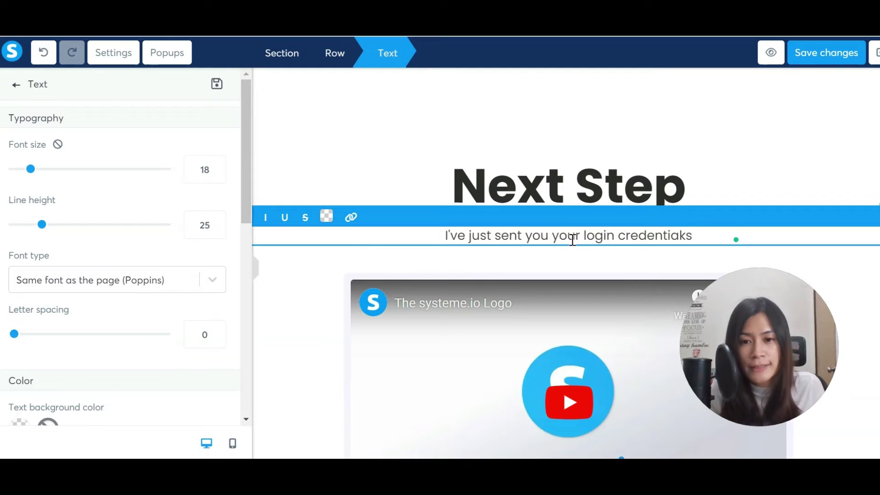
{"action": "left_click_drag", "start_coordinate": [552, 237], "coordinate": [495, 236]}
{"action": "type", "text": "emailed you"}
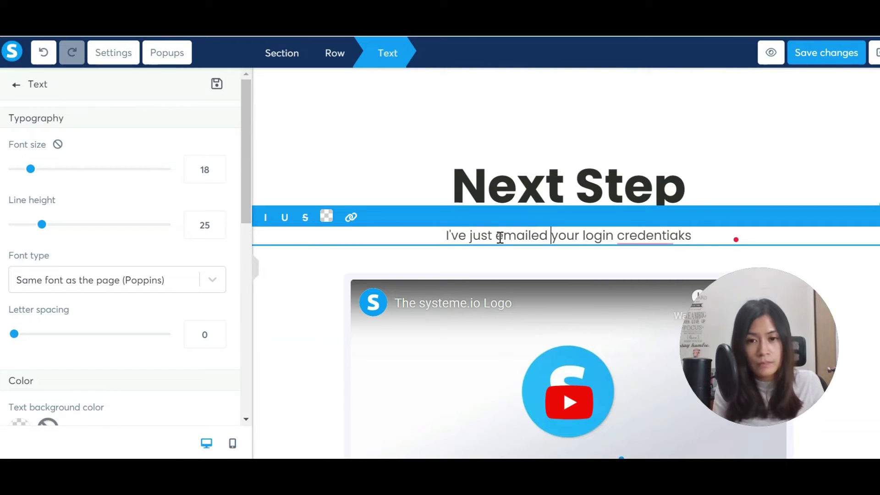
{"action": "key", "text": "BackSpace"}
{"action": "key", "text": "BackSpace"}
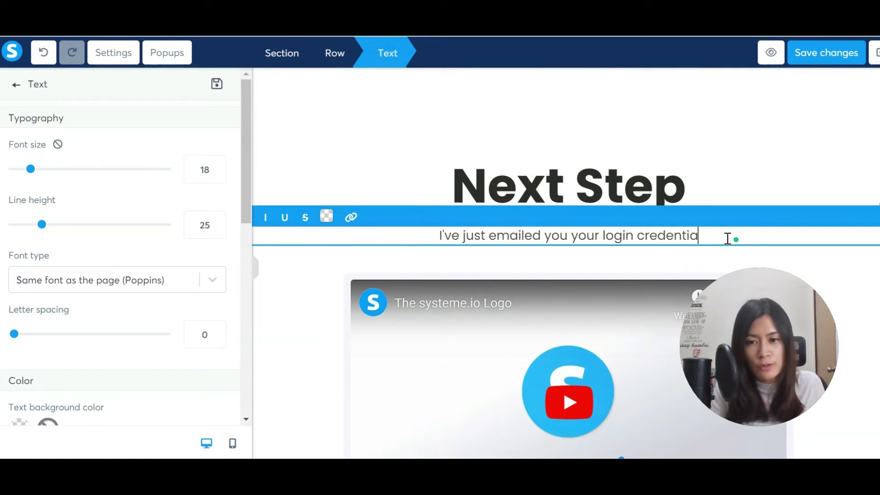
{"action": "type", "text": "ls."}
Add a second line: 'Do remember to check your junk / spam in your inbox'.
{"action": "key", "text": "Return"}
{"action": "type", "text": "Do"}
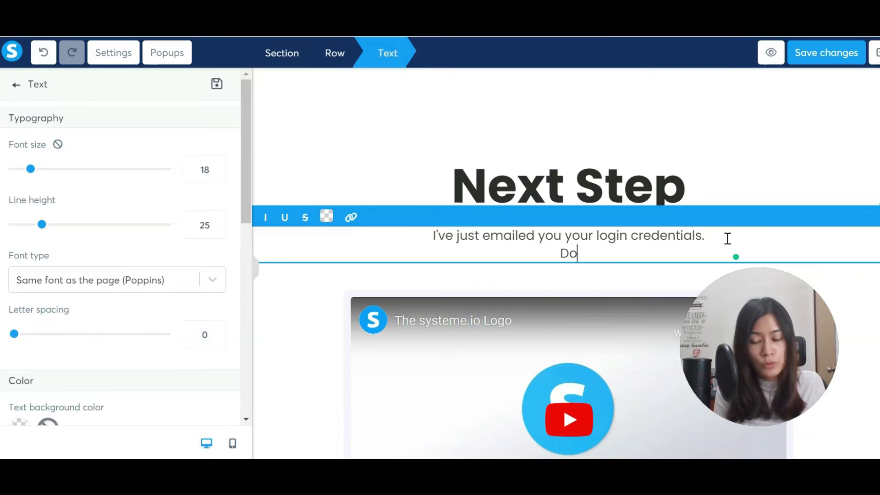
{"action": "type", "text": " remember to check"}
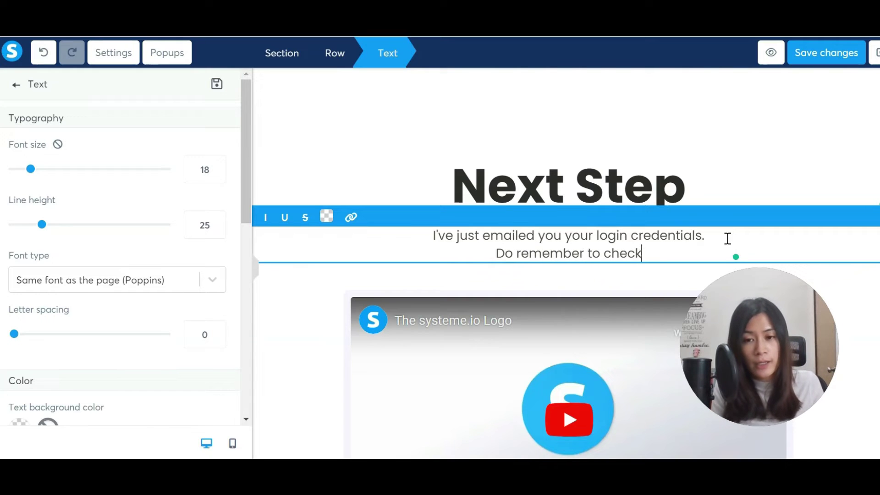
{"action": "type", "text": " your junk / spam in your inbox"}
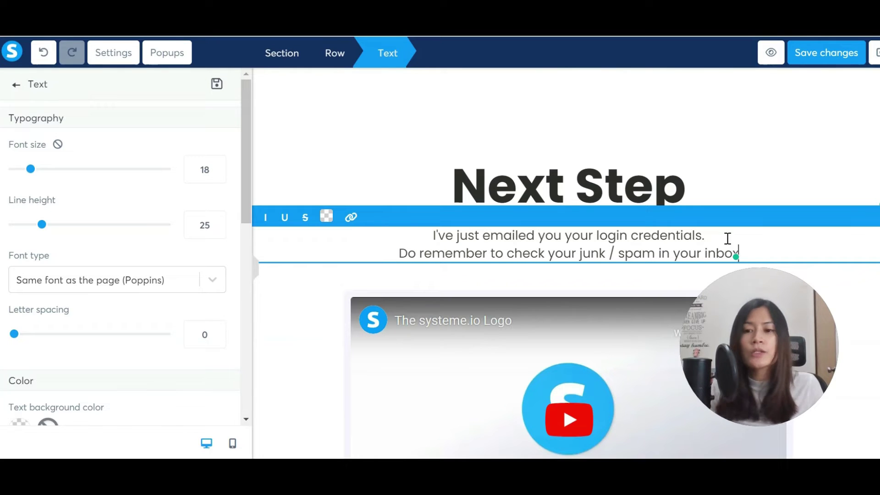
{"action": "left_click_drag", "start_coordinate": [773, 338], "coordinate": [809, 354]}
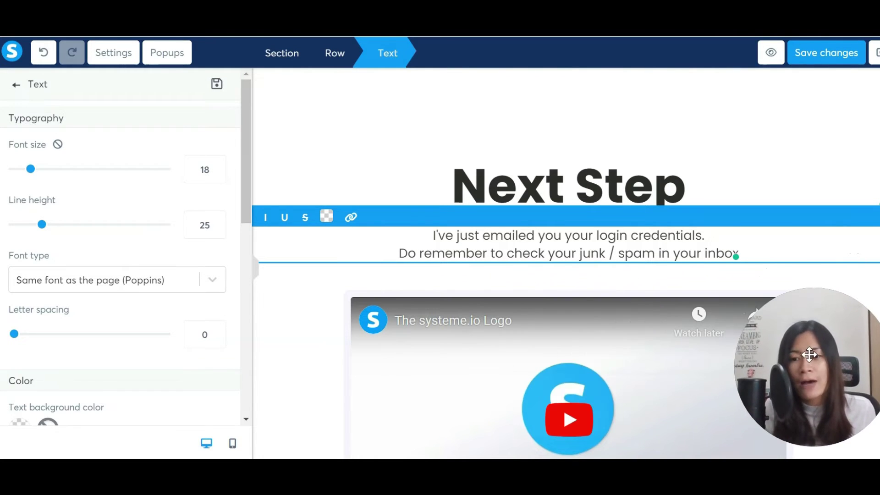
Inspect the embedded YouTube video's link address in its Video settings.
{"action": "left_click", "coordinate": [583, 300]}
{"action": "left_click", "coordinate": [560, 299]}
{"action": "scroll", "coordinate": [559, 298], "scroll_direction": "down", "scroll_amount": 2}
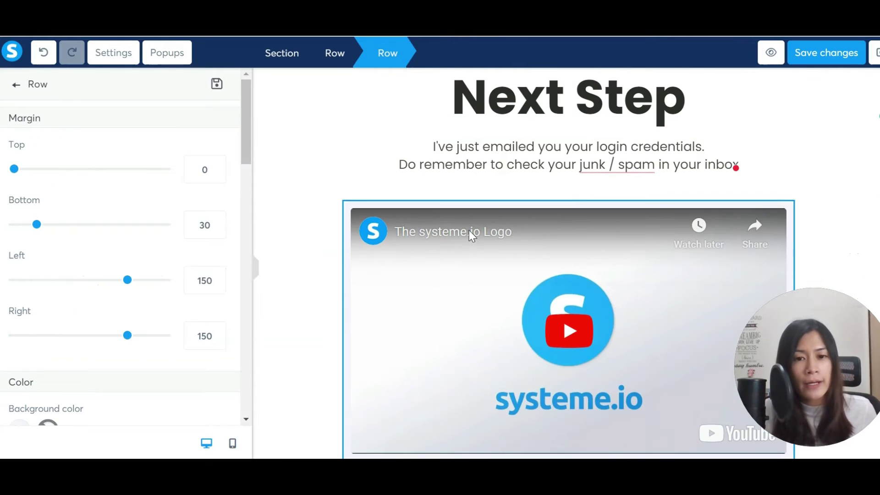
{"action": "scroll", "coordinate": [137, 229], "scroll_direction": "down", "scroll_amount": 6}
{"action": "left_click", "coordinate": [381, 249]}
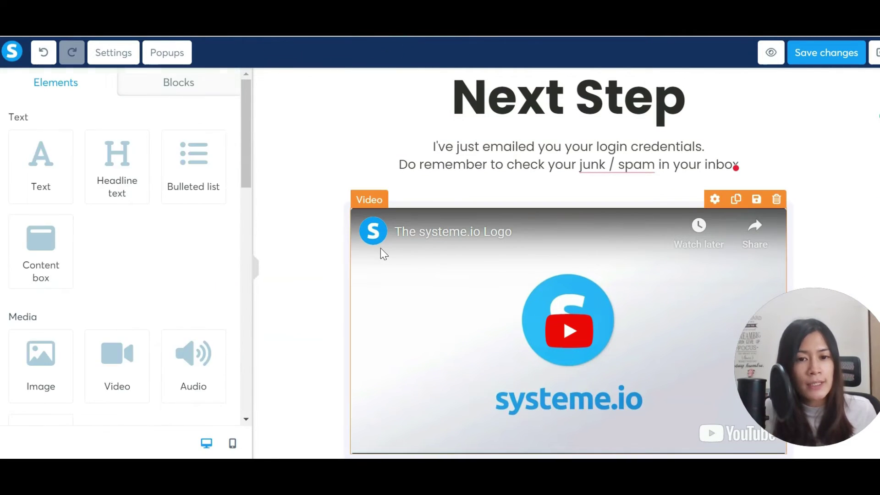
{"action": "key", "text": "Escape"}
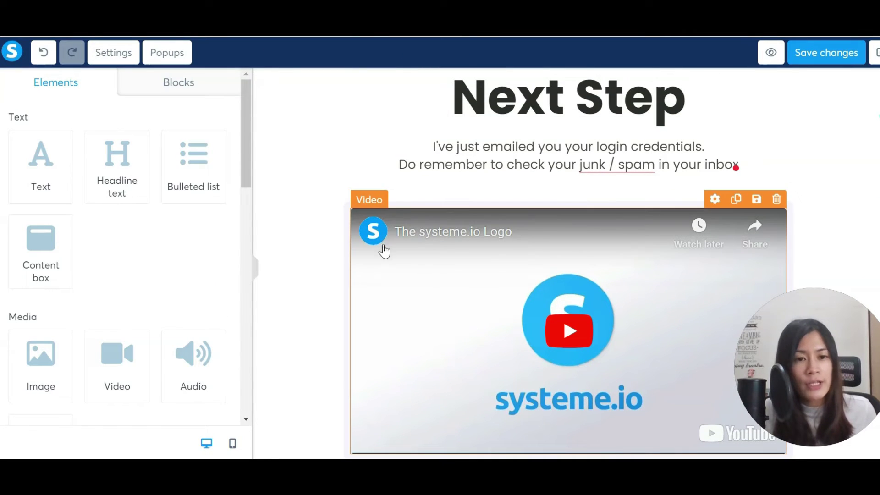
{"action": "scroll", "coordinate": [235, 232], "scroll_direction": "down", "scroll_amount": 4}
{"action": "left_click", "coordinate": [422, 315]}
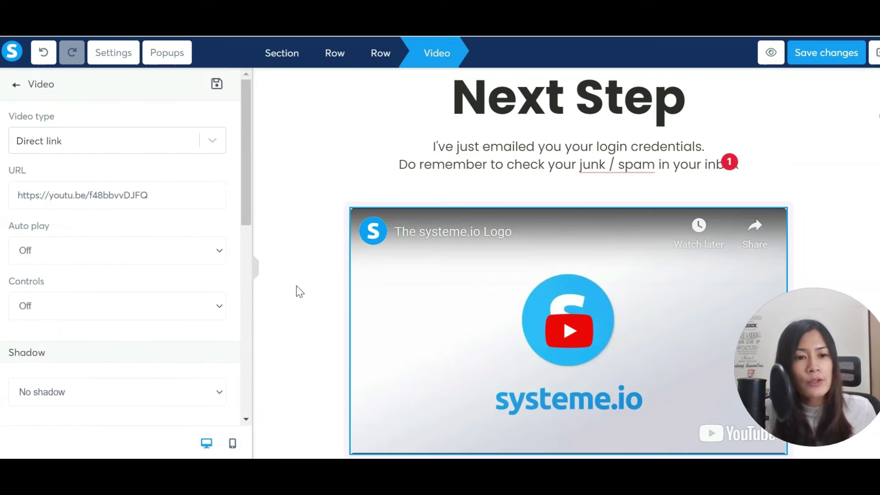
{"action": "left_click_drag", "start_coordinate": [161, 206], "coordinate": [15, 196]}
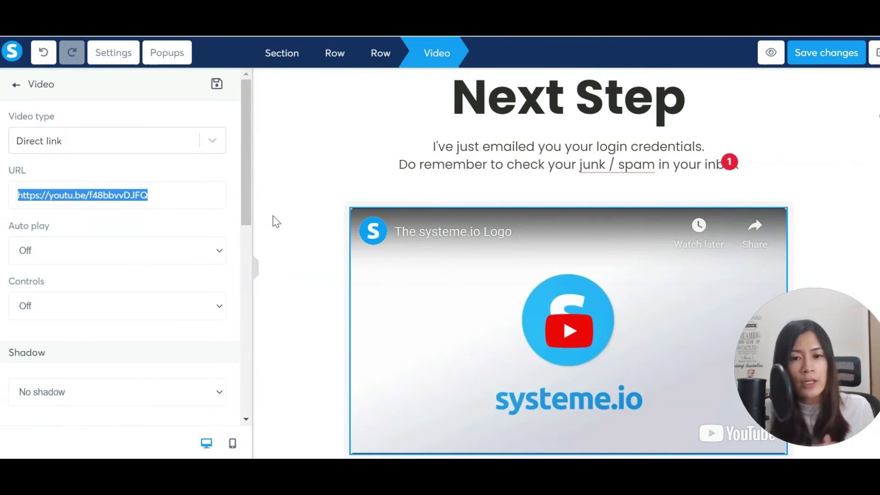
{"action": "left_click_drag", "start_coordinate": [179, 198], "coordinate": [1, 203]}
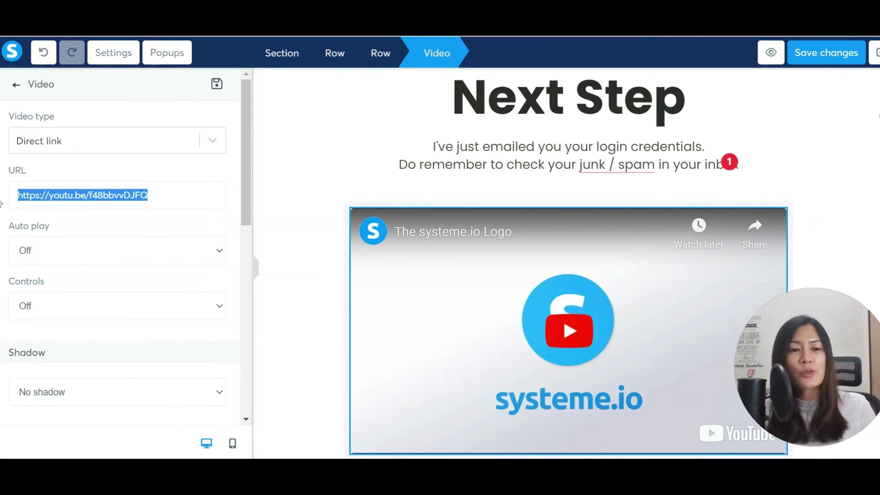
Deselect the video and save the thank-you page changes.
{"action": "left_click", "coordinate": [301, 215]}
{"action": "scroll", "coordinate": [701, 287], "scroll_direction": "down", "scroll_amount": 10}
{"action": "scroll", "coordinate": [525, 232], "scroll_direction": "up", "scroll_amount": 3}
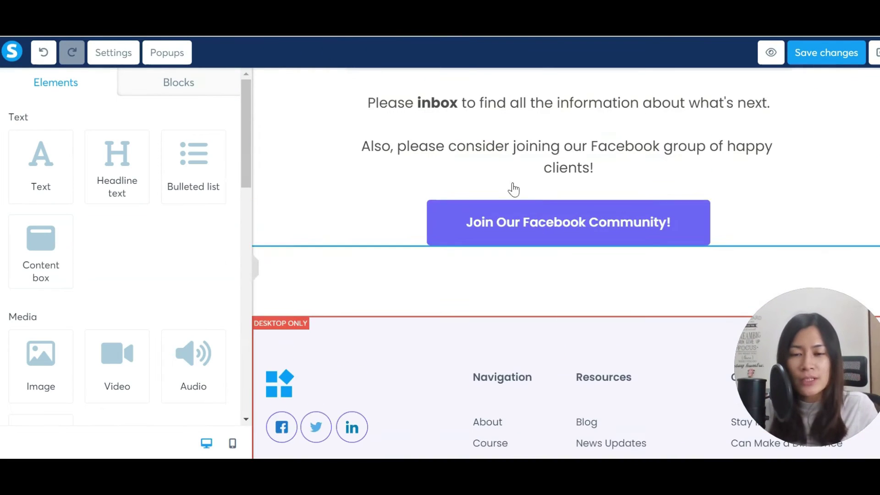
{"action": "left_click_drag", "start_coordinate": [780, 359], "coordinate": [763, 344]}
{"action": "left_click", "coordinate": [827, 50]}
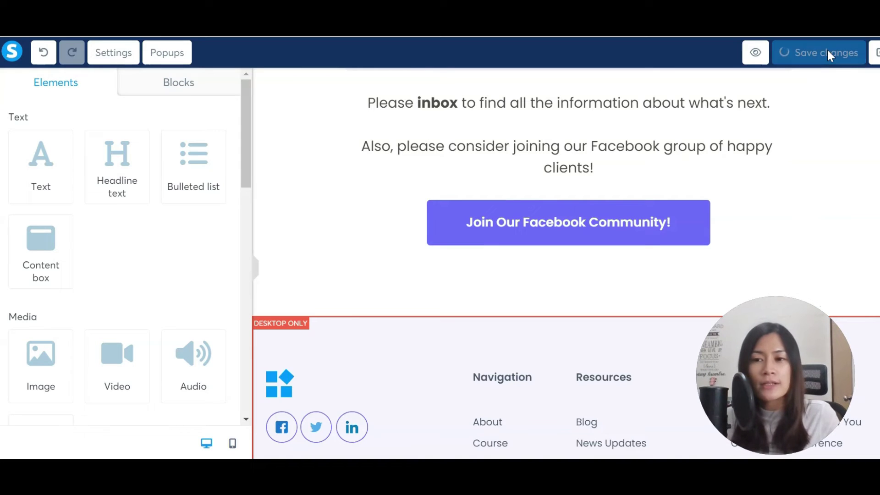
Set the Thank You step's URL path to thankyou2, save, and open the Lead magnet step.
{"action": "left_click", "coordinate": [872, 63]}
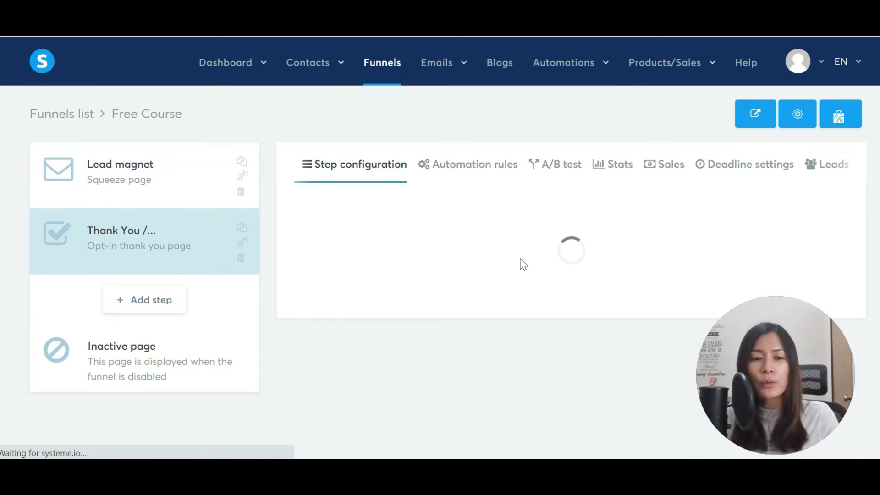
{"action": "left_click_drag", "start_coordinate": [481, 299], "coordinate": [411, 302]}
{"action": "type", "text": "thankyou2"}
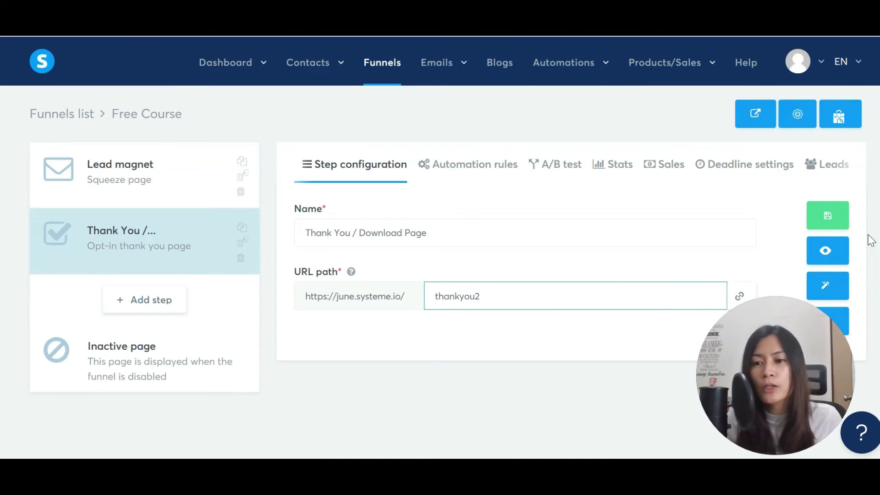
{"action": "left_click", "coordinate": [822, 217]}
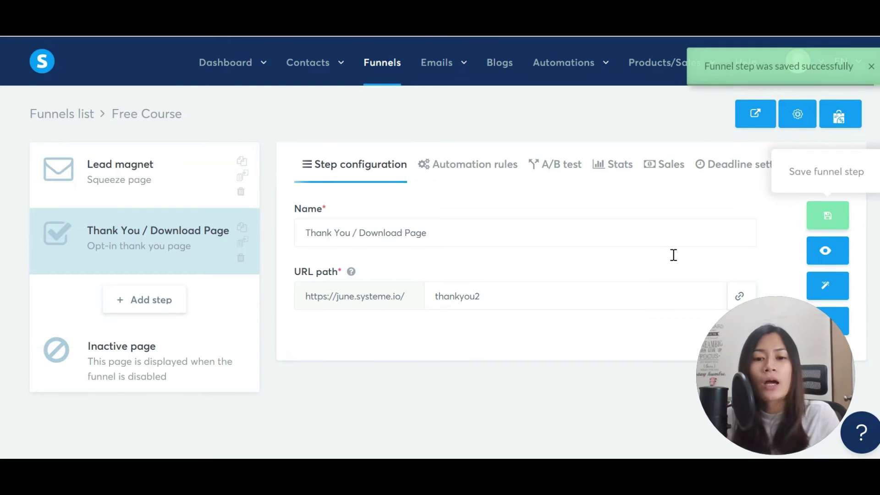
{"action": "left_click", "coordinate": [91, 186]}
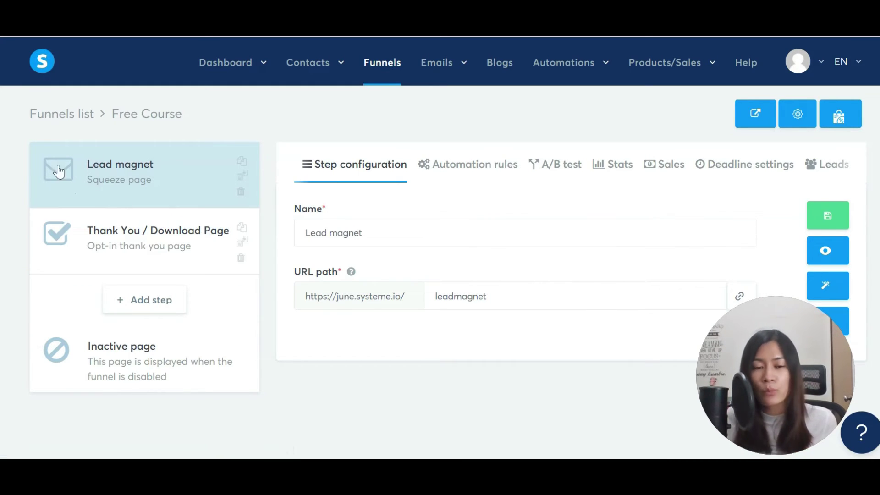
Add a Lead magnet automation rule with the trigger 'Funnel step form subscribed'.
{"action": "left_click", "coordinate": [440, 169]}
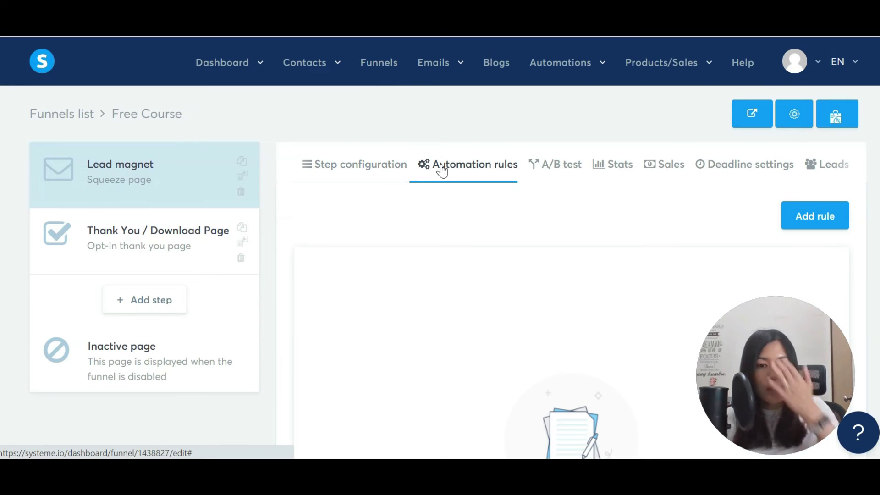
{"action": "left_click", "coordinate": [804, 222]}
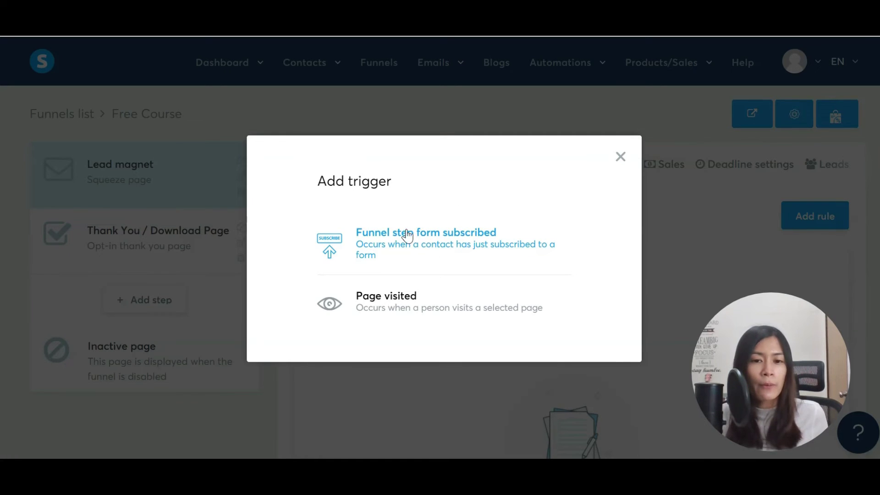
{"action": "left_click", "coordinate": [409, 245]}
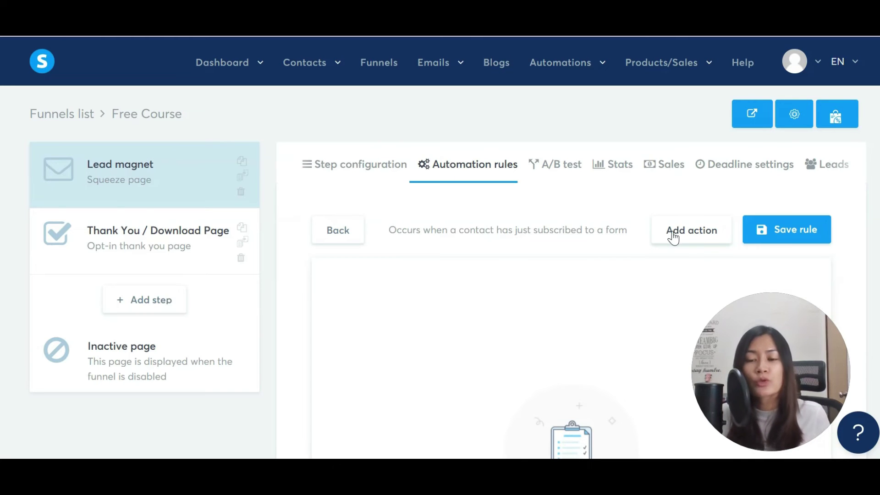
Add an Enroll in course action for the Free Course on How to Use Systeme.io with full access, and save the rule.
{"action": "left_click", "coordinate": [691, 233]}
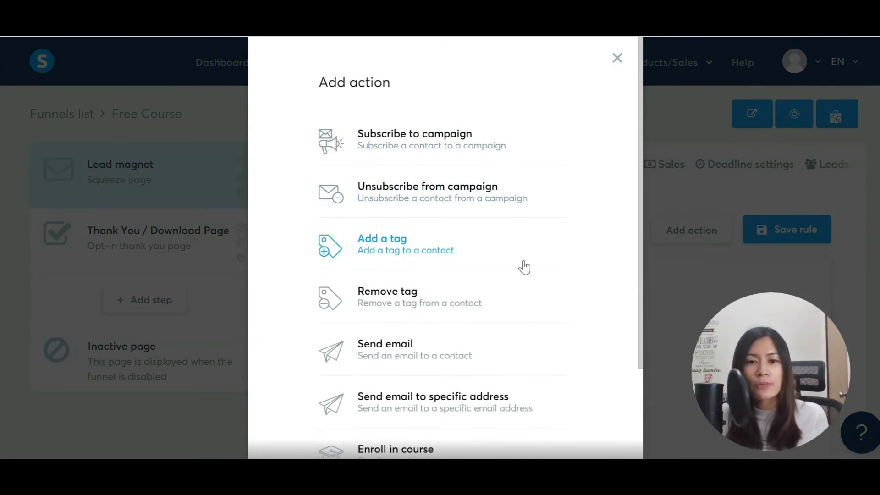
{"action": "scroll", "coordinate": [520, 283], "scroll_direction": "down", "scroll_amount": 2}
{"action": "scroll", "coordinate": [521, 283], "scroll_direction": "up", "scroll_amount": 2}
{"action": "scroll", "coordinate": [521, 283], "scroll_direction": "down", "scroll_amount": 3}
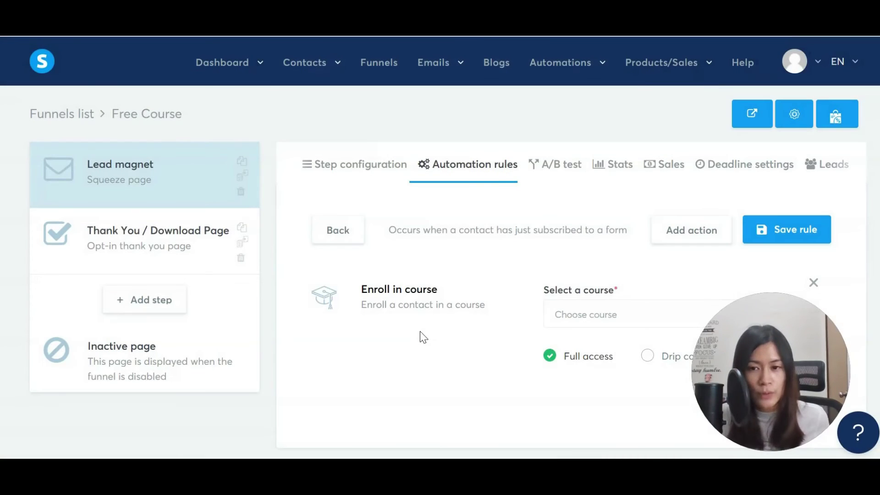
{"action": "left_click_drag", "start_coordinate": [770, 351], "coordinate": [84, 347]}
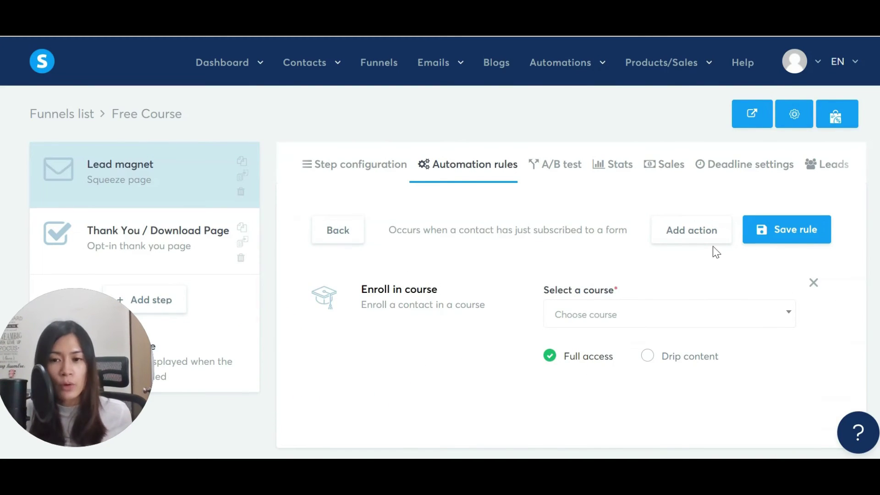
{"action": "left_click", "coordinate": [698, 319]}
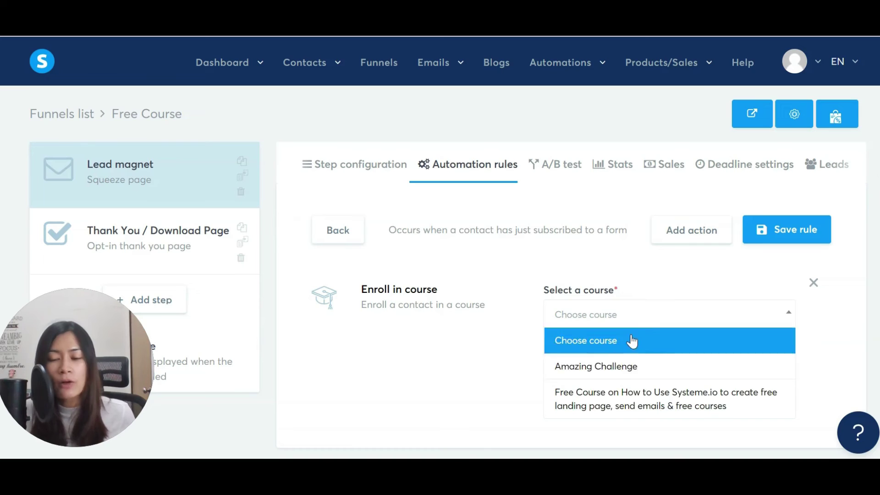
{"action": "left_click", "coordinate": [682, 407]}
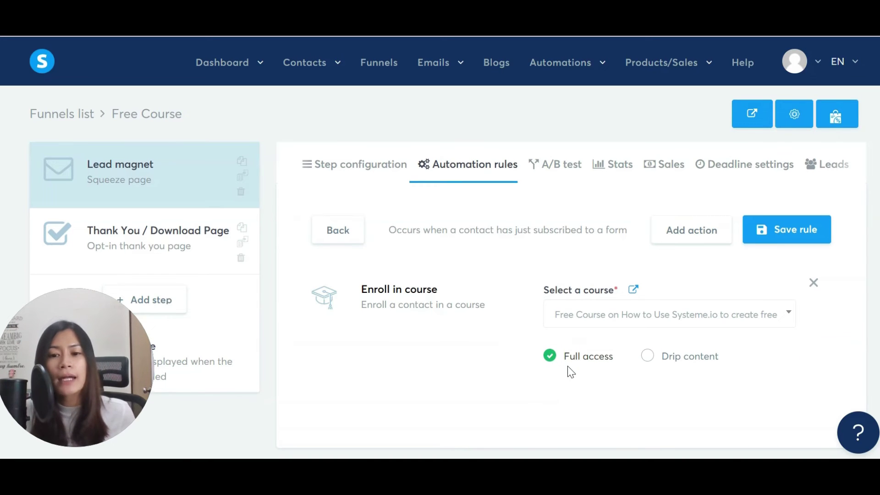
{"action": "scroll", "coordinate": [567, 365], "scroll_direction": "down", "scroll_amount": 1}
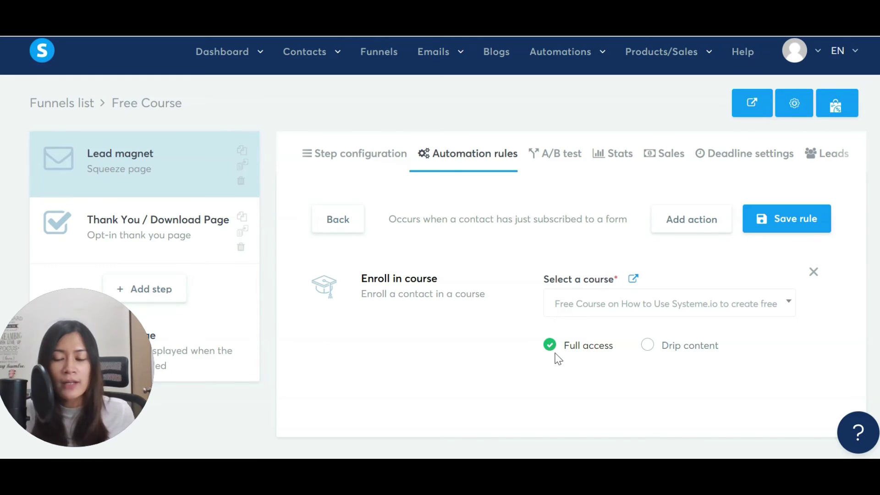
{"action": "left_click", "coordinate": [782, 227]}
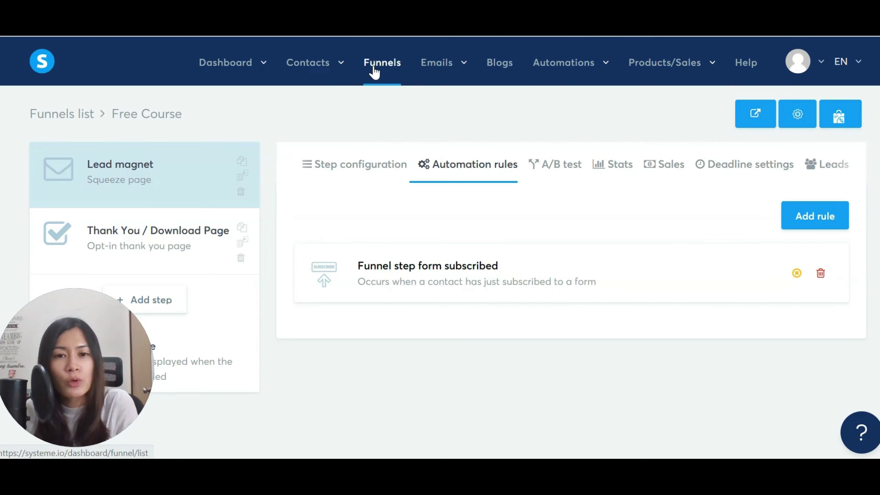
In the Lead magnet step's configuration, copy the squeeze page link with URL path leadmagnet.
{"action": "left_click", "coordinate": [114, 168]}
{"action": "left_click", "coordinate": [350, 165]}
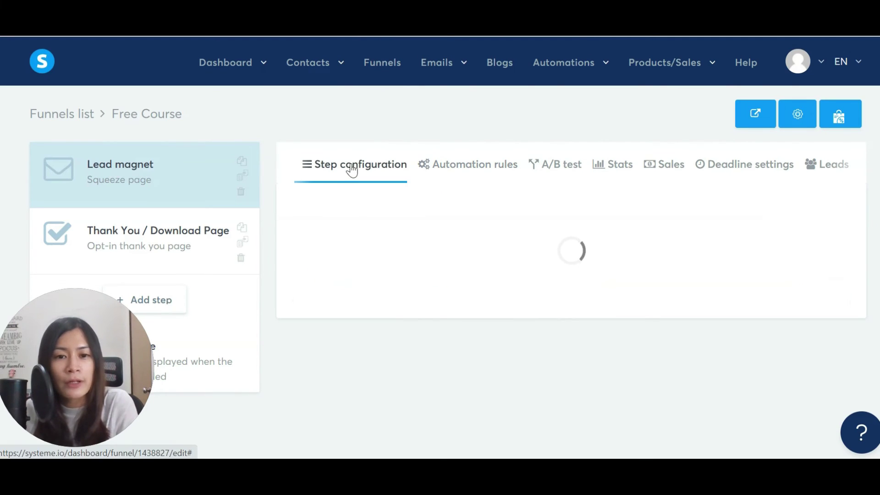
{"action": "left_click_drag", "start_coordinate": [501, 300], "coordinate": [428, 295]}
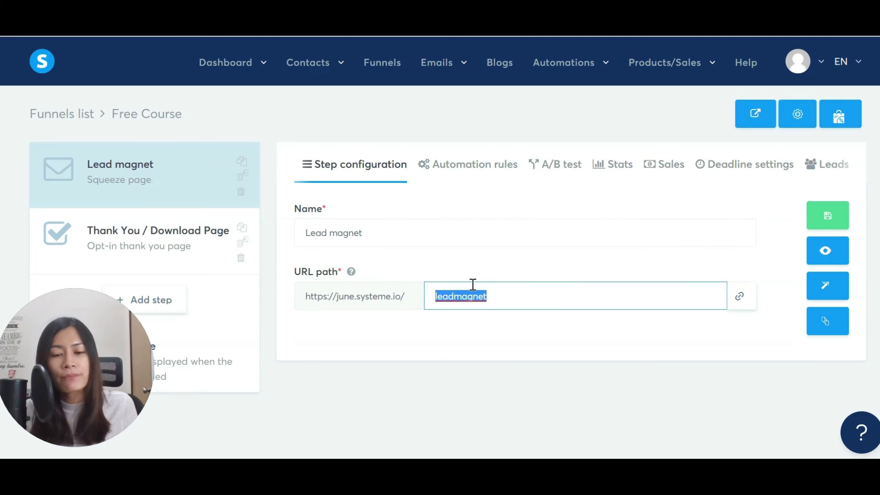
{"action": "left_click", "coordinate": [738, 295]}
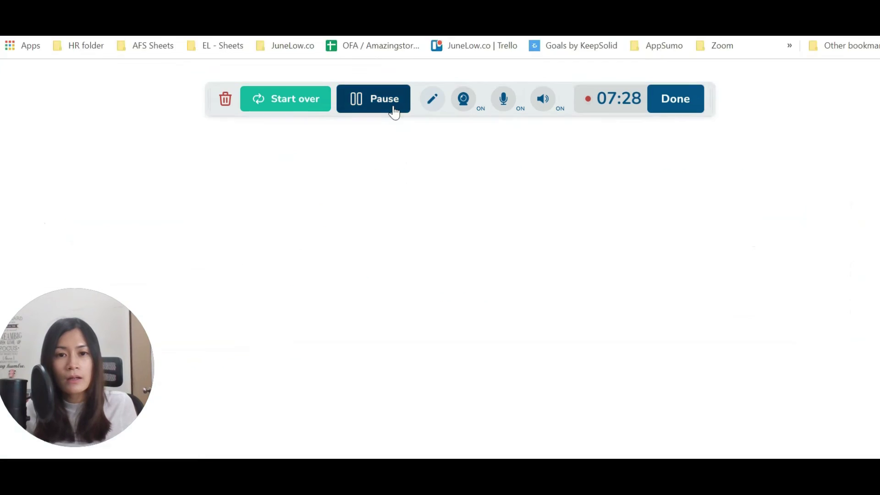
Enter the test contact's e-mail address in the free-course opt-in form and submit it.
{"action": "scroll", "coordinate": [532, 194], "scroll_direction": "up", "scroll_amount": 10}
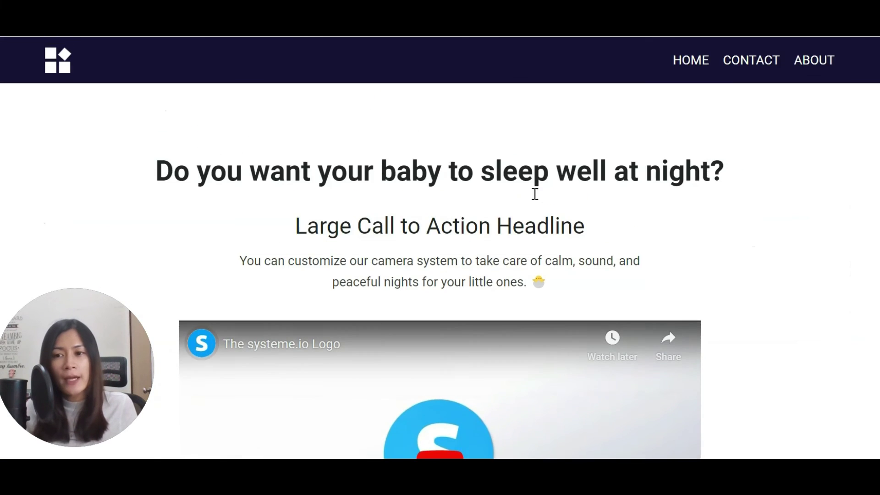
{"action": "scroll", "coordinate": [534, 191], "scroll_direction": "down", "scroll_amount": 10}
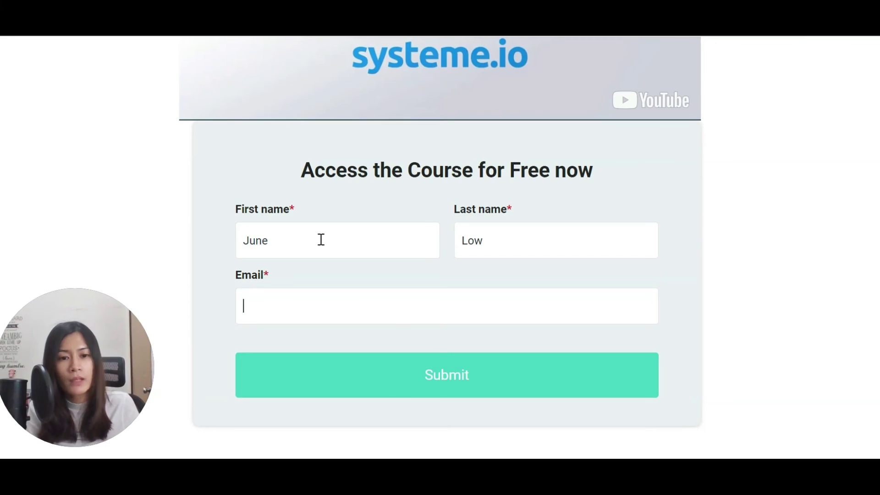
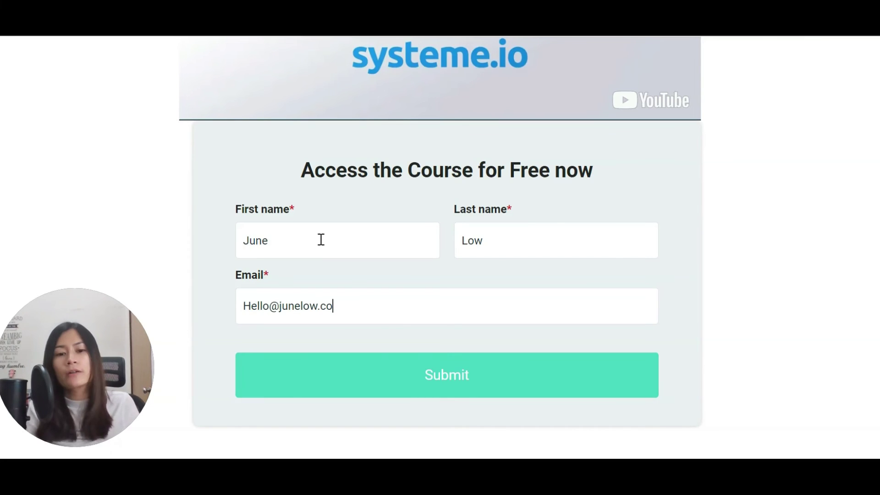
{"action": "left_click", "coordinate": [433, 371]}
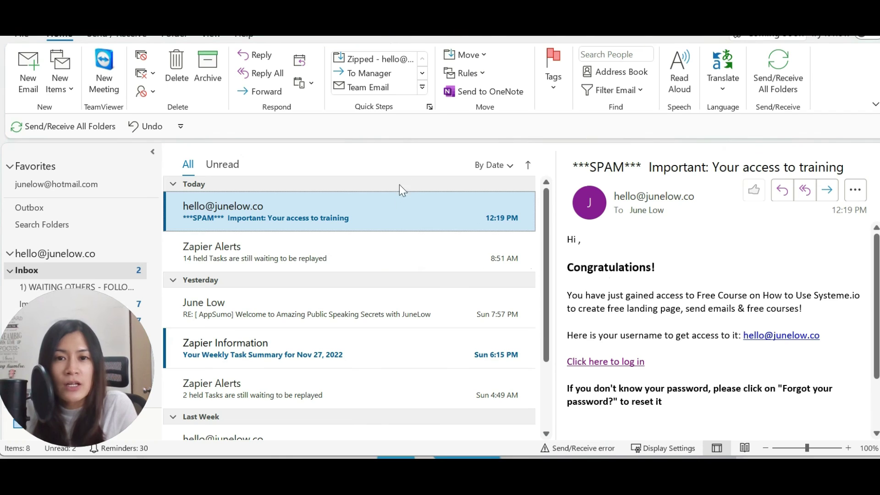
Open the 'Important: Your access to training' email and follow its 'Click here to log in' link.
{"action": "double_click", "coordinate": [400, 222]}
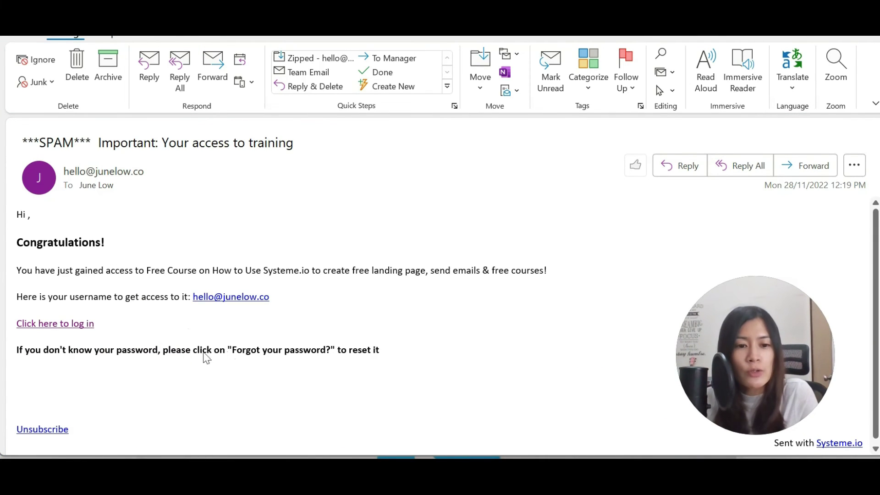
{"action": "left_click_drag", "start_coordinate": [25, 351], "coordinate": [372, 364]}
{"action": "left_click", "coordinate": [132, 334]}
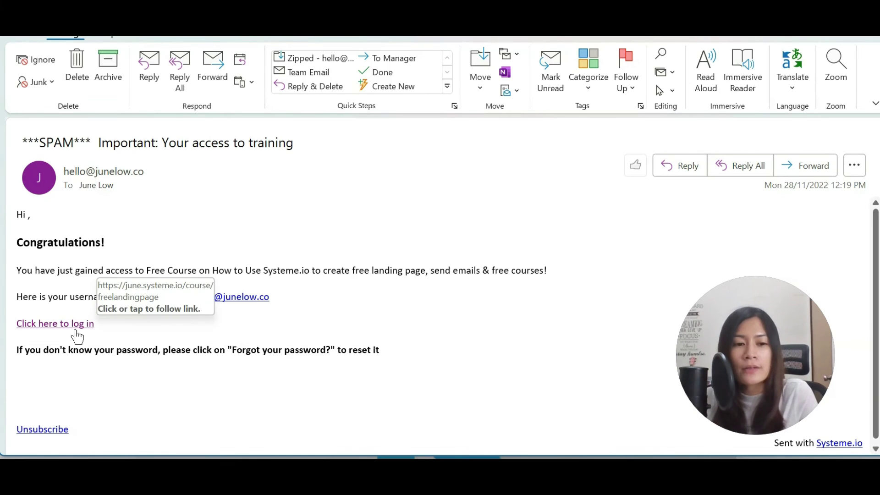
{"action": "left_click", "coordinate": [76, 330]}
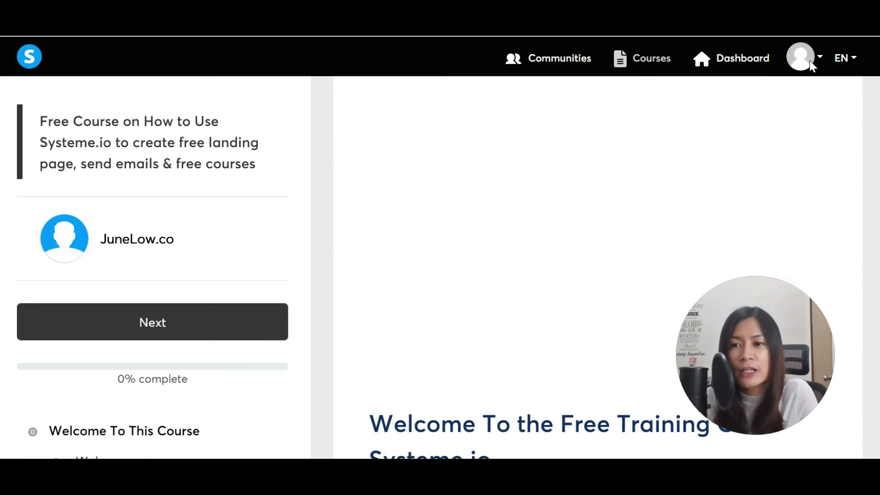
Log out from the course area's avatar menu and bring the Outlook access email back.
{"action": "left_click", "coordinate": [820, 57]}
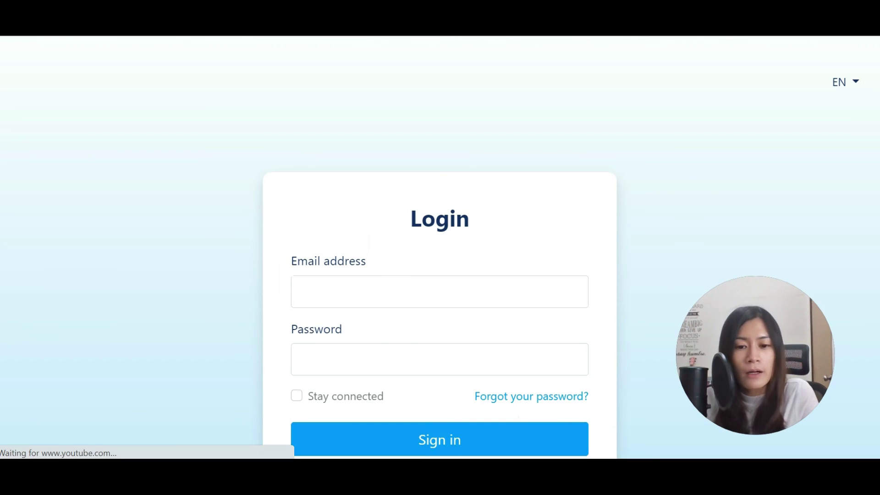
{"action": "left_click", "coordinate": [531, 418]}
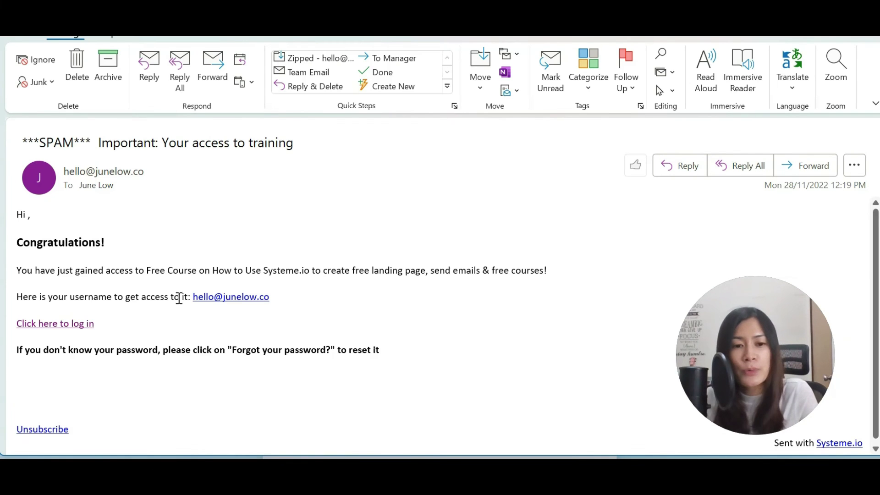
Follow the 'Click here to log in' link in the access email once more.
{"action": "left_click", "coordinate": [67, 327]}
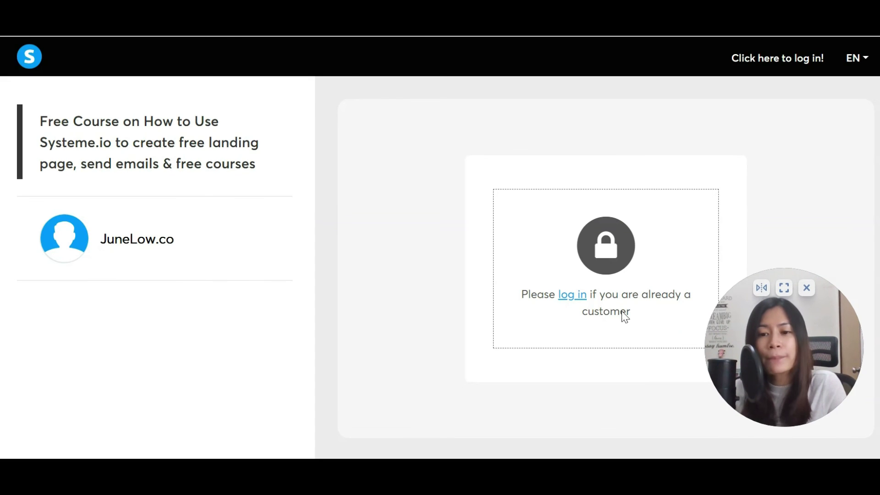
From the locked course page, go to the Login page and choose 'Forgot your password?'.
{"action": "left_click", "coordinate": [578, 300]}
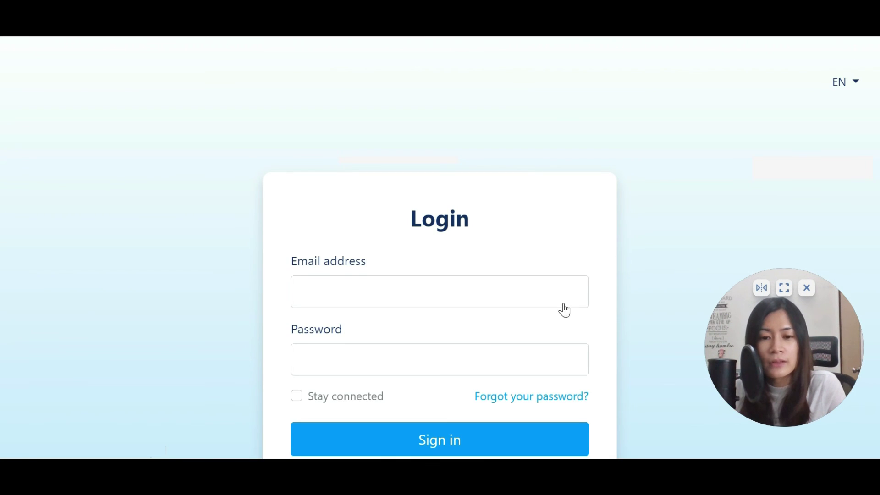
{"action": "left_click", "coordinate": [528, 340]}
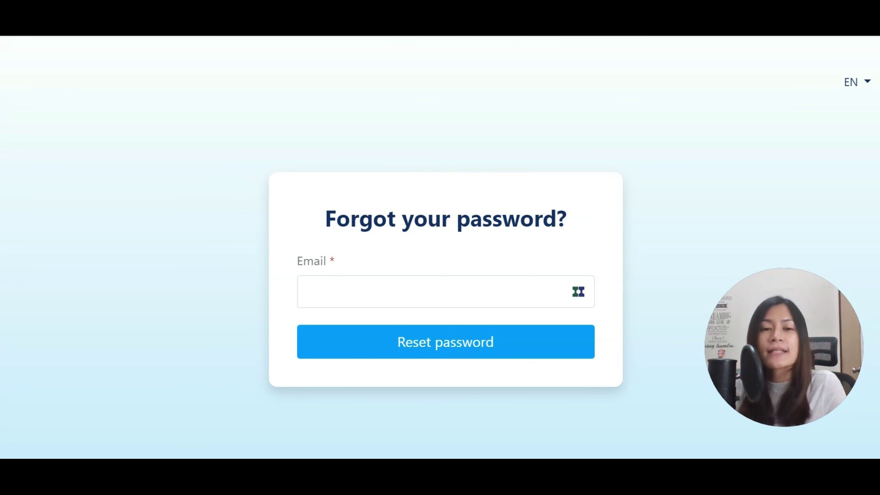
{"action": "mouse_move", "coordinate": [522, 37]}
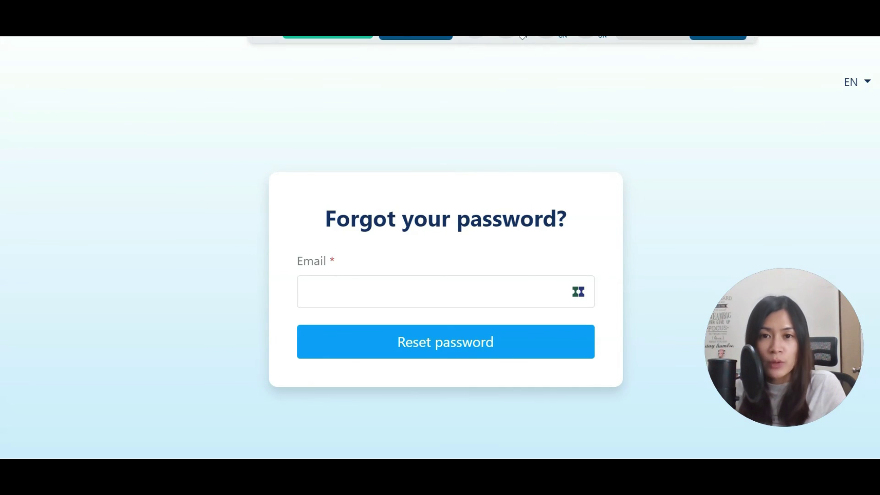